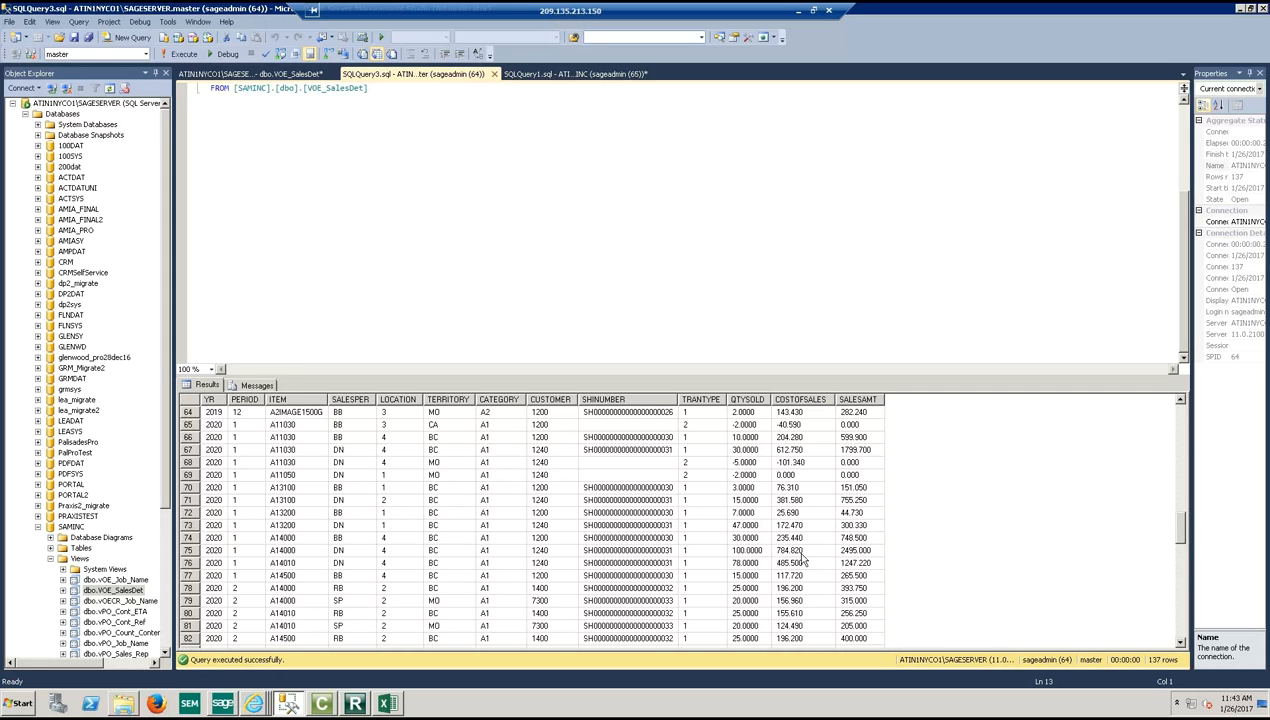
View the SALESZONE query and its results in SQLQuery1, and minimize the SQL Server and Internet Explorer windows.
left_click(563, 75)
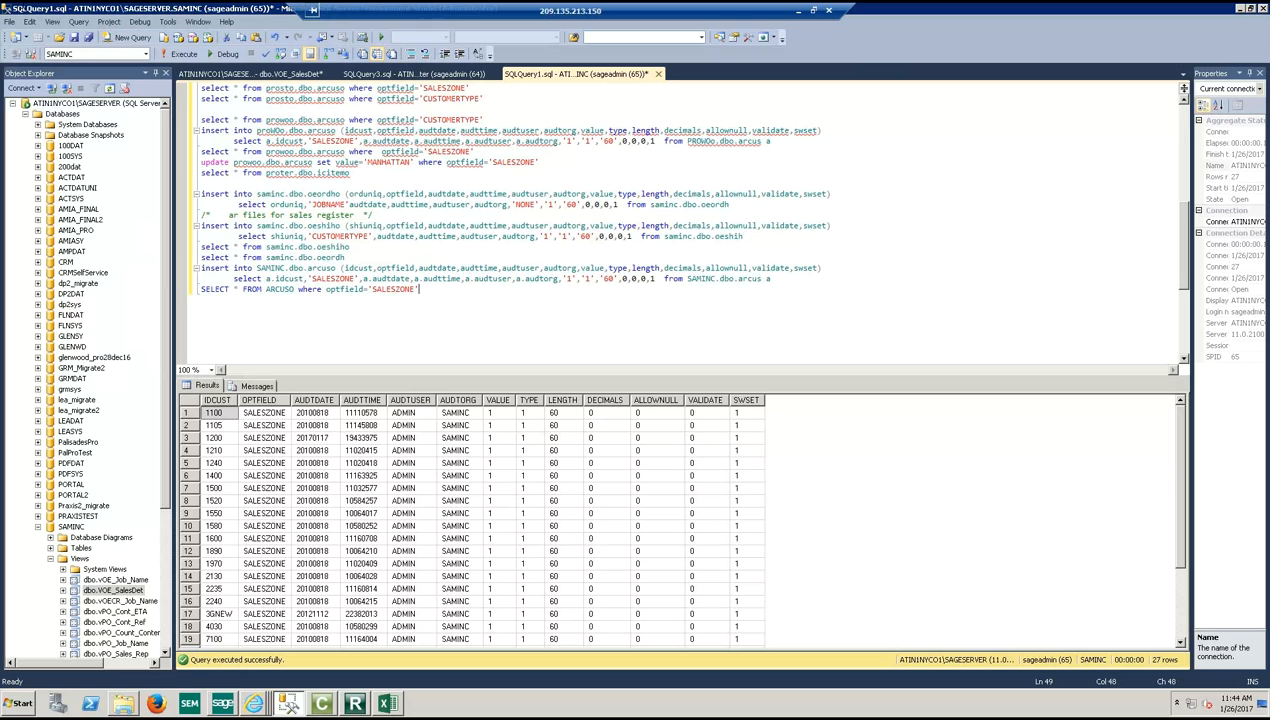
left_click(1242, 9)
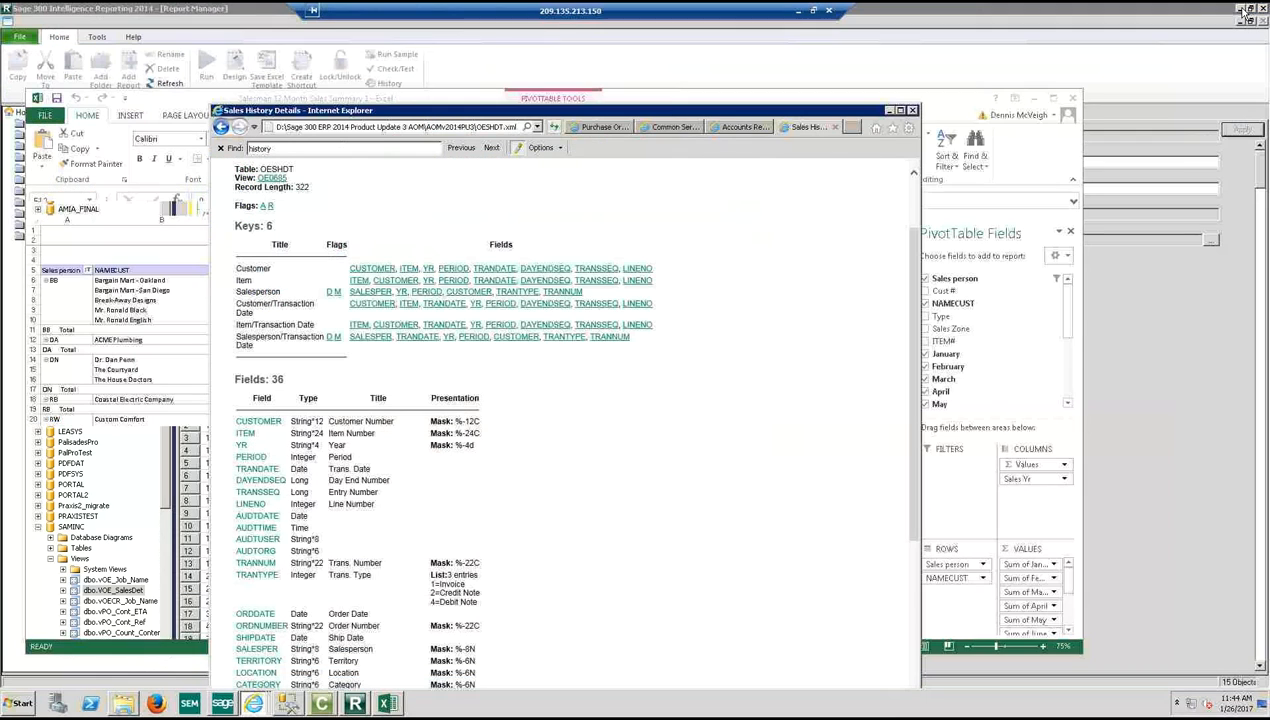
left_click(889, 111)
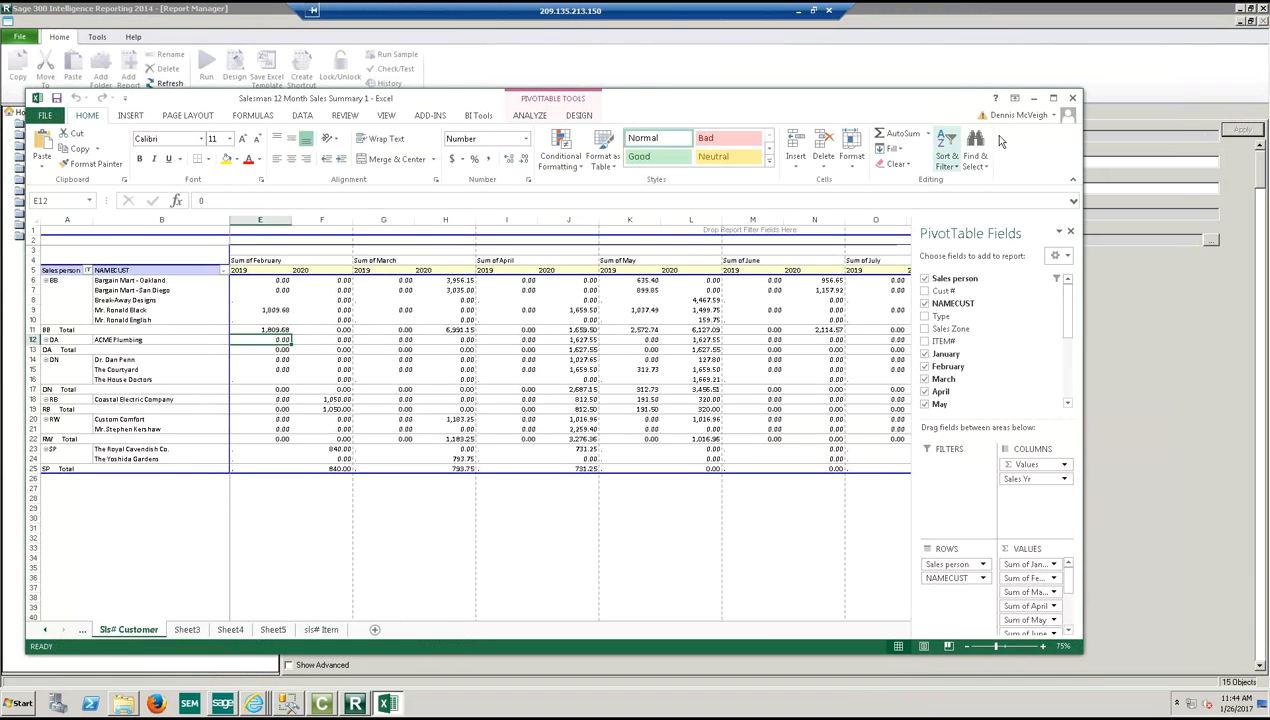
Close the Salesman 12 Month Sales Summary 1 workbook without saving and minimize the Report Manager.
left_click(1070, 99)
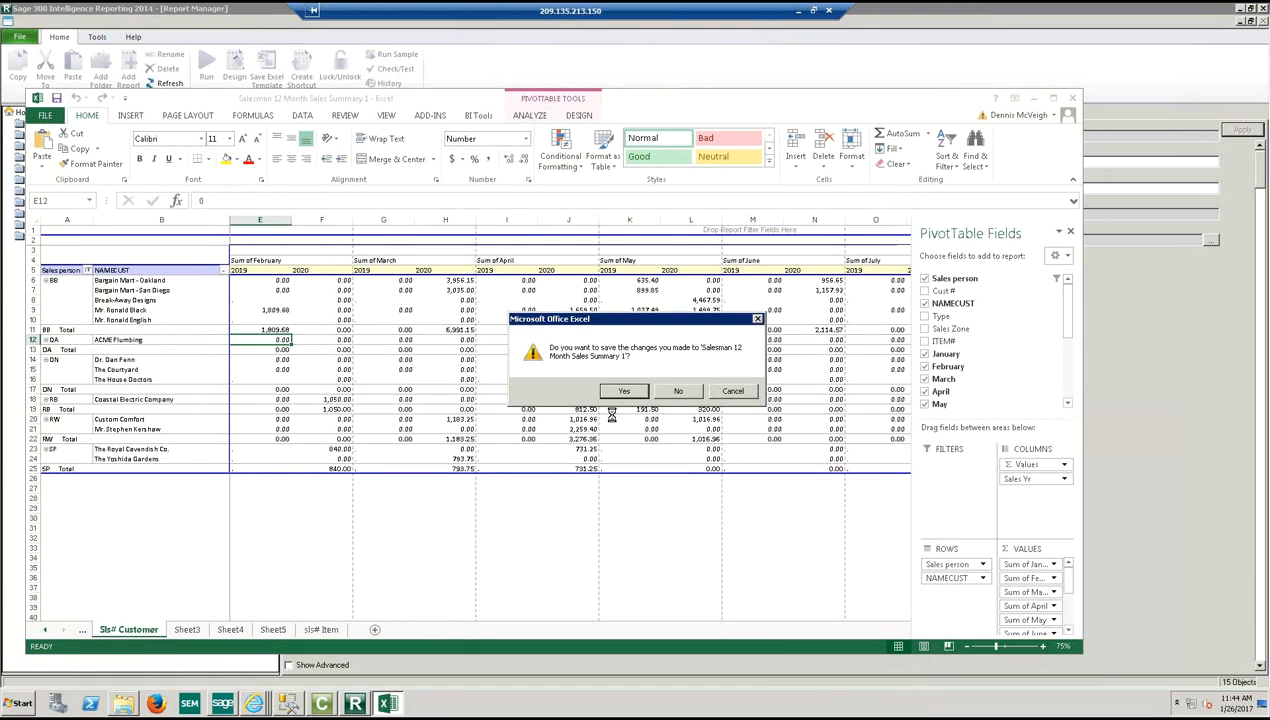
left_click(679, 392)
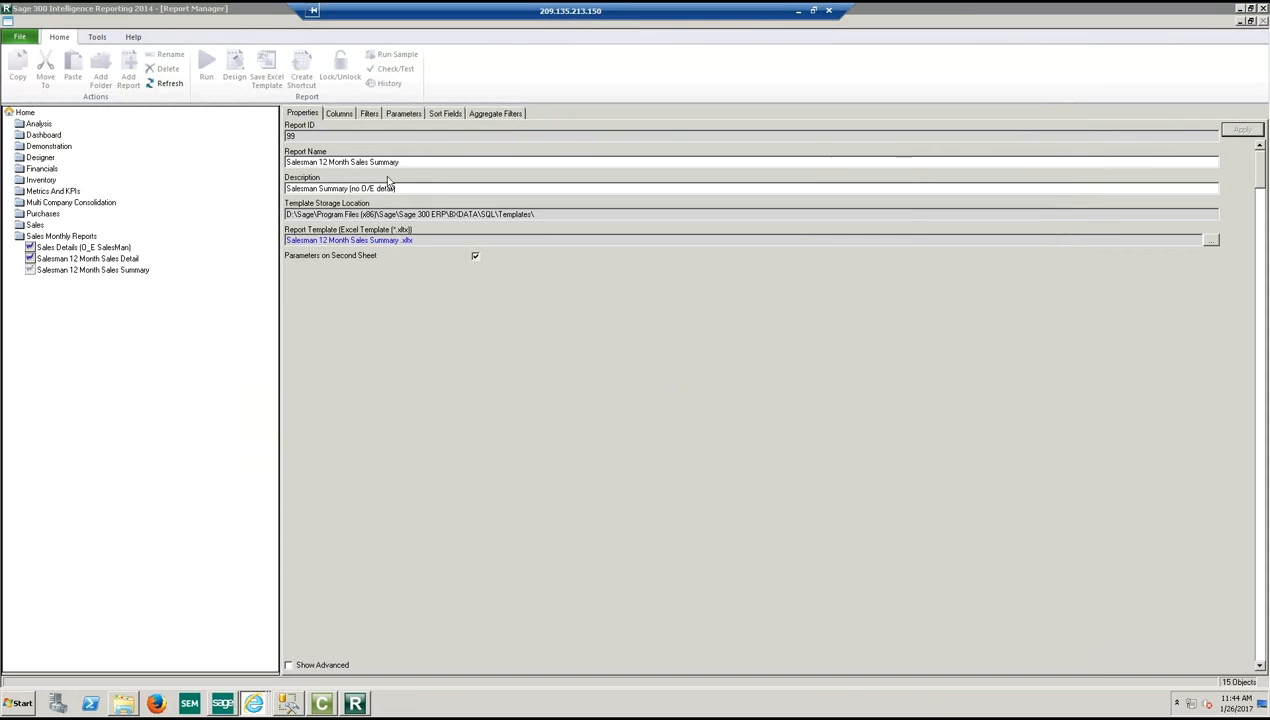
left_click(1240, 21)
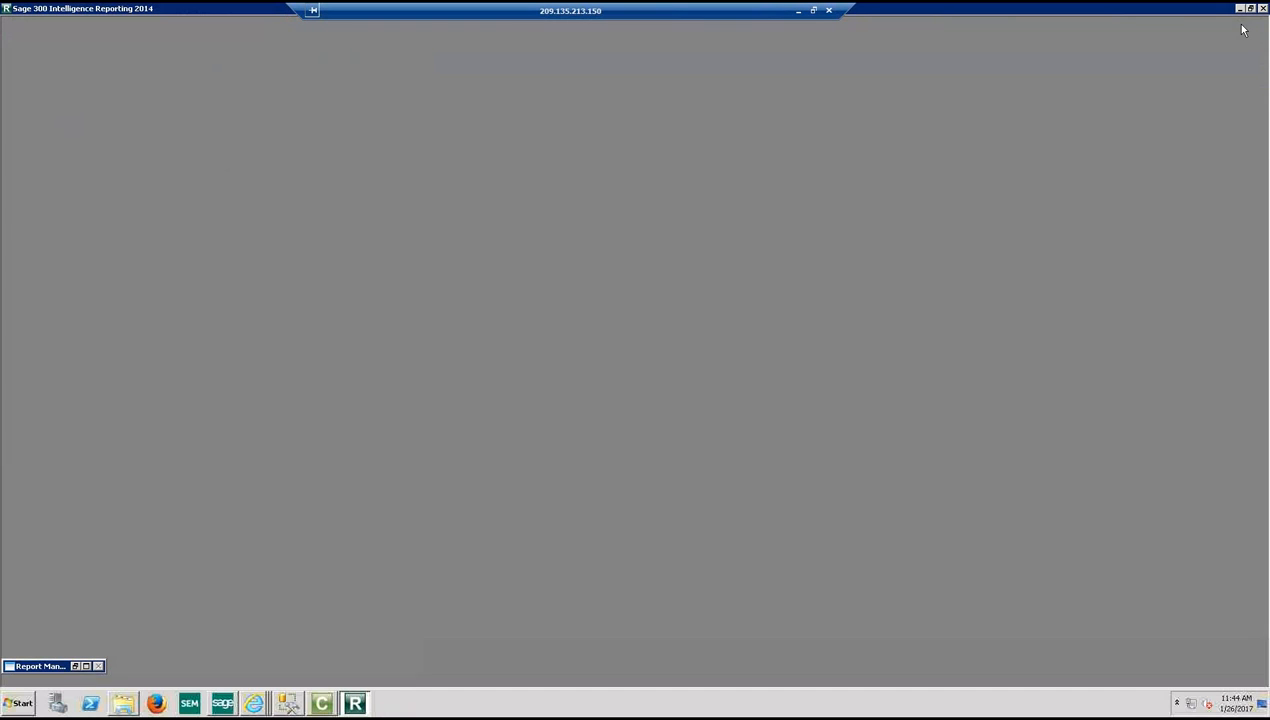
left_click(1240, 9)
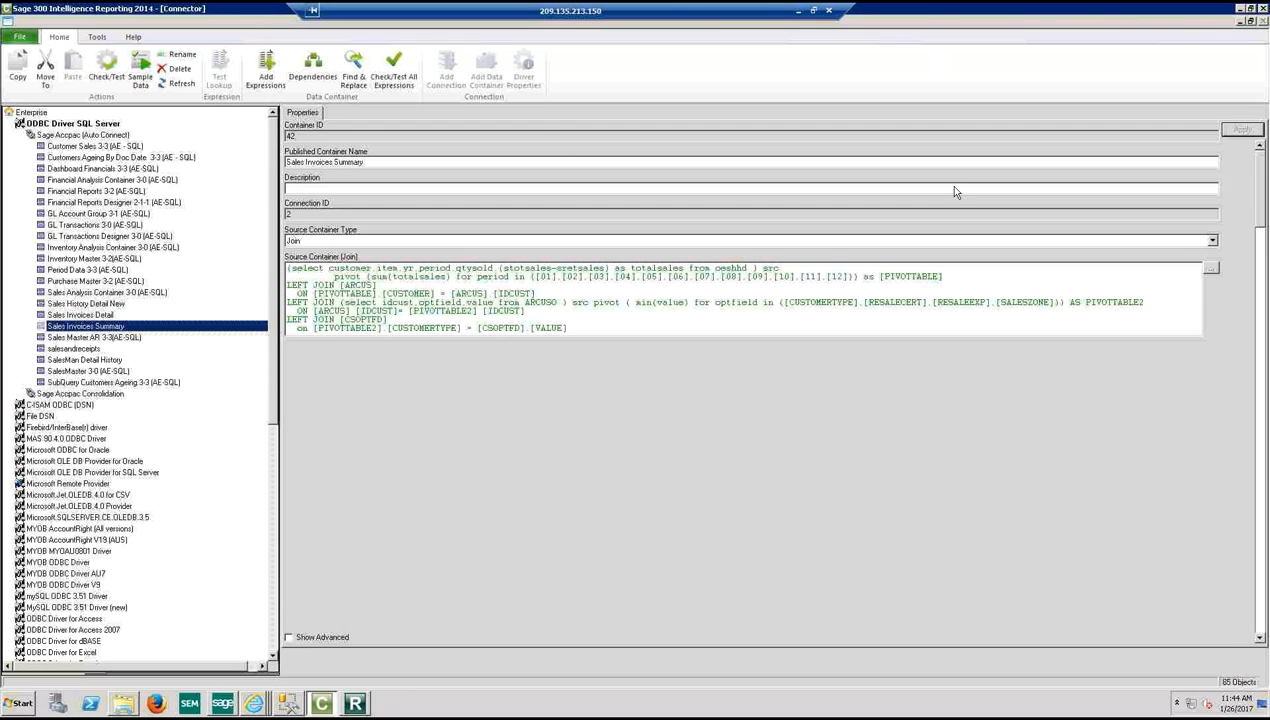
Show the Intelligence Reporting modules in Sage 300, and open the Sales Invoices Summary container's join source in the Connector.
left_click(1240, 20)
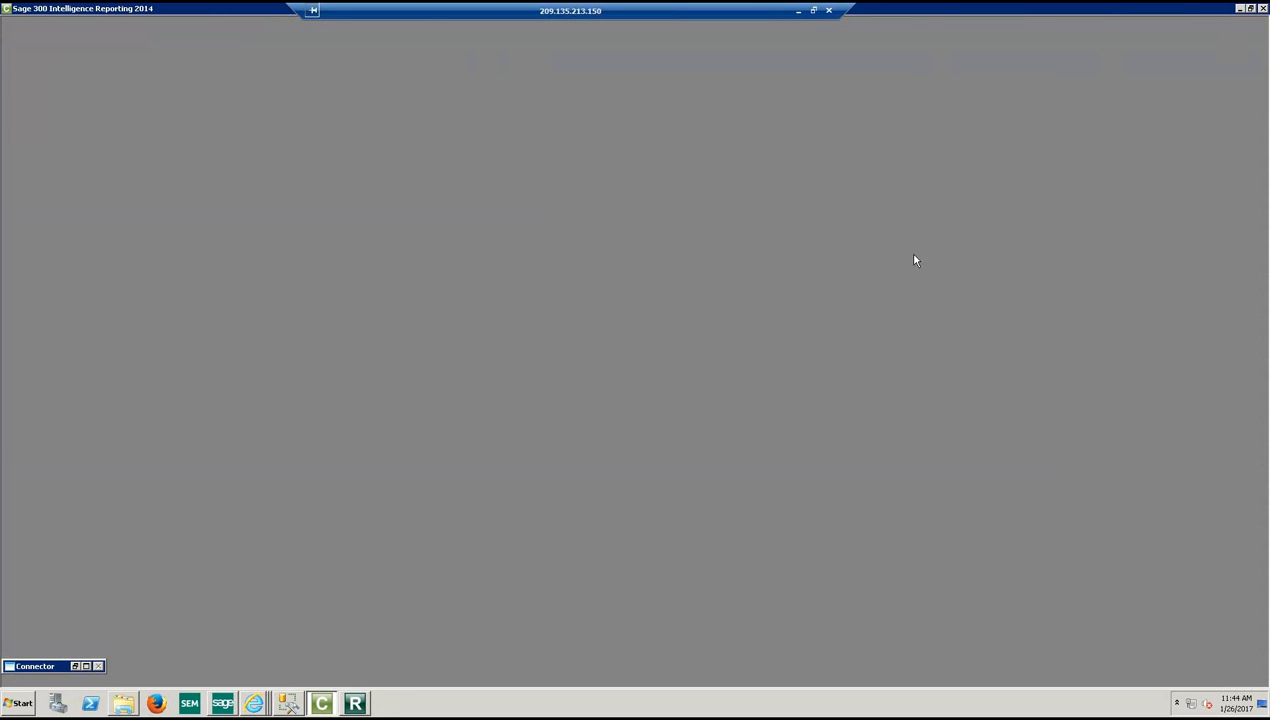
left_click(224, 706)
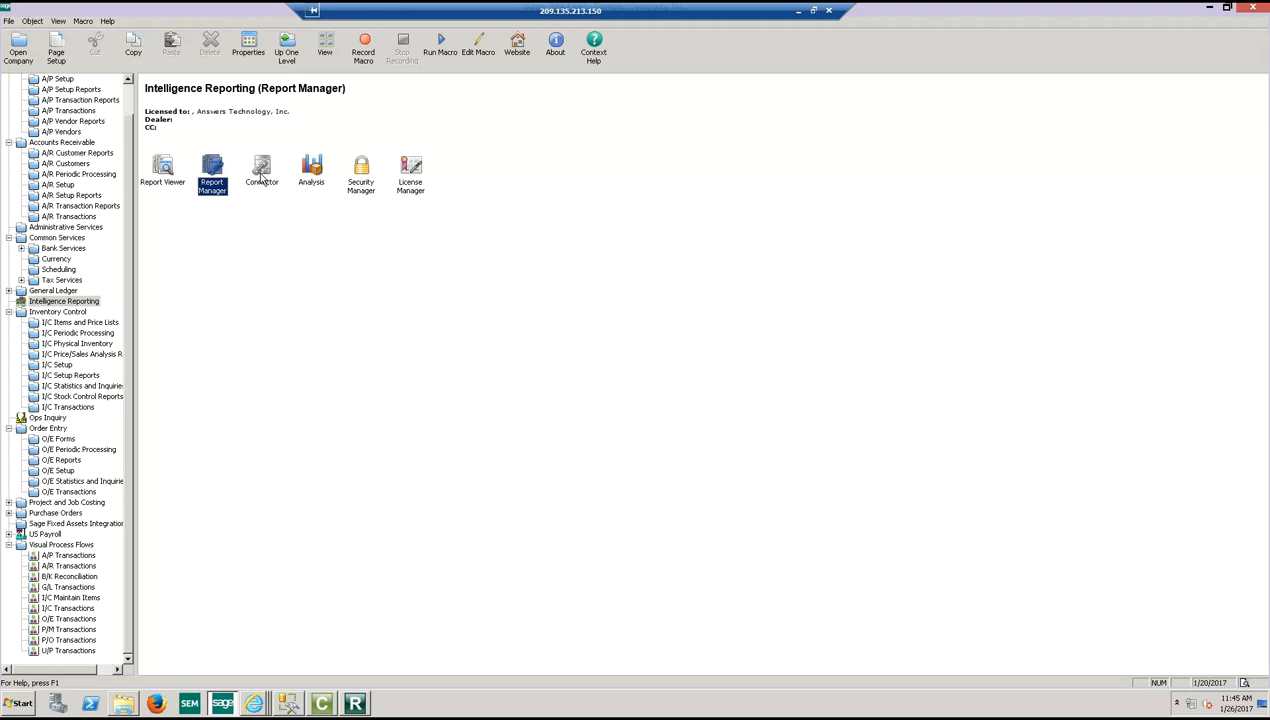
left_click(323, 706)
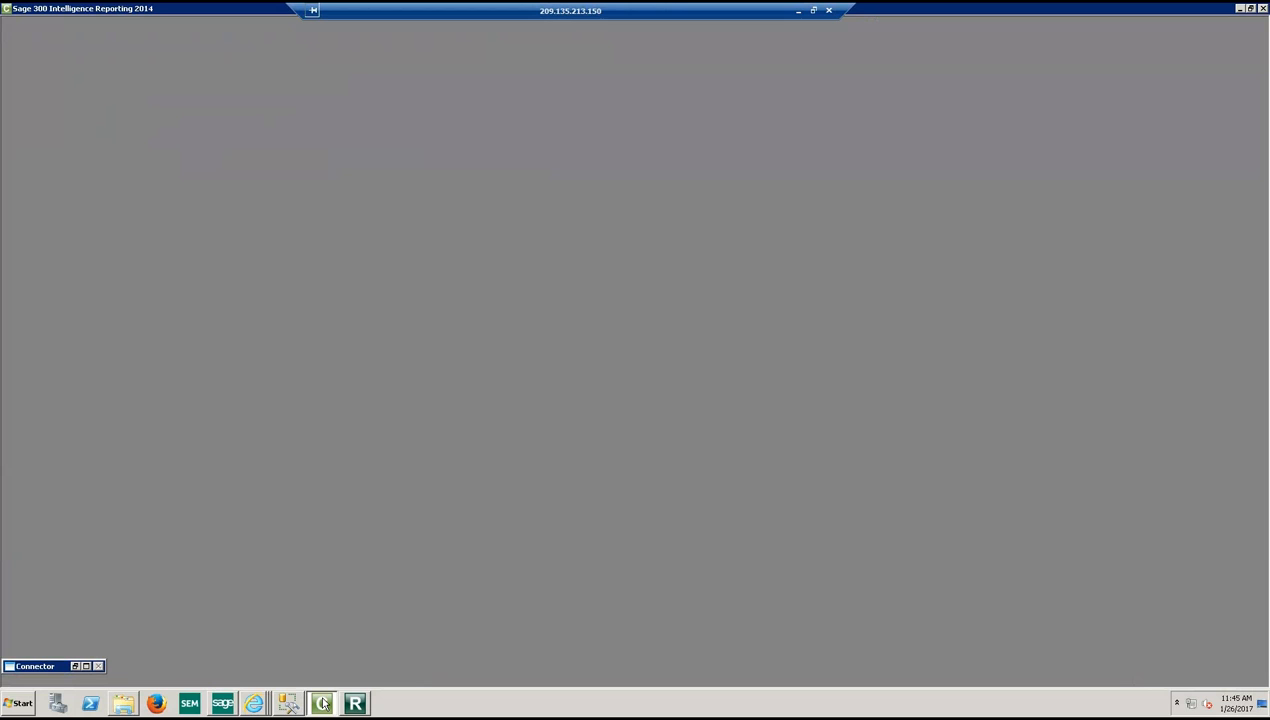
left_click(86, 666)
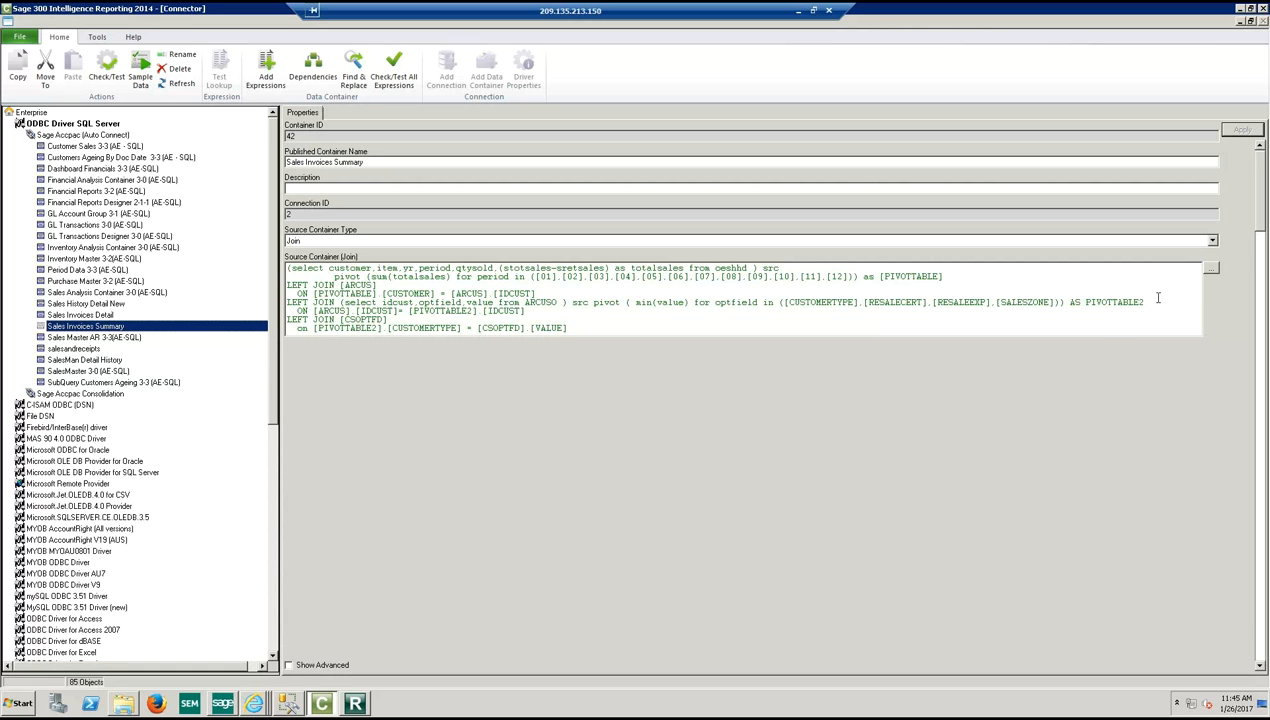
left_click(1211, 272)
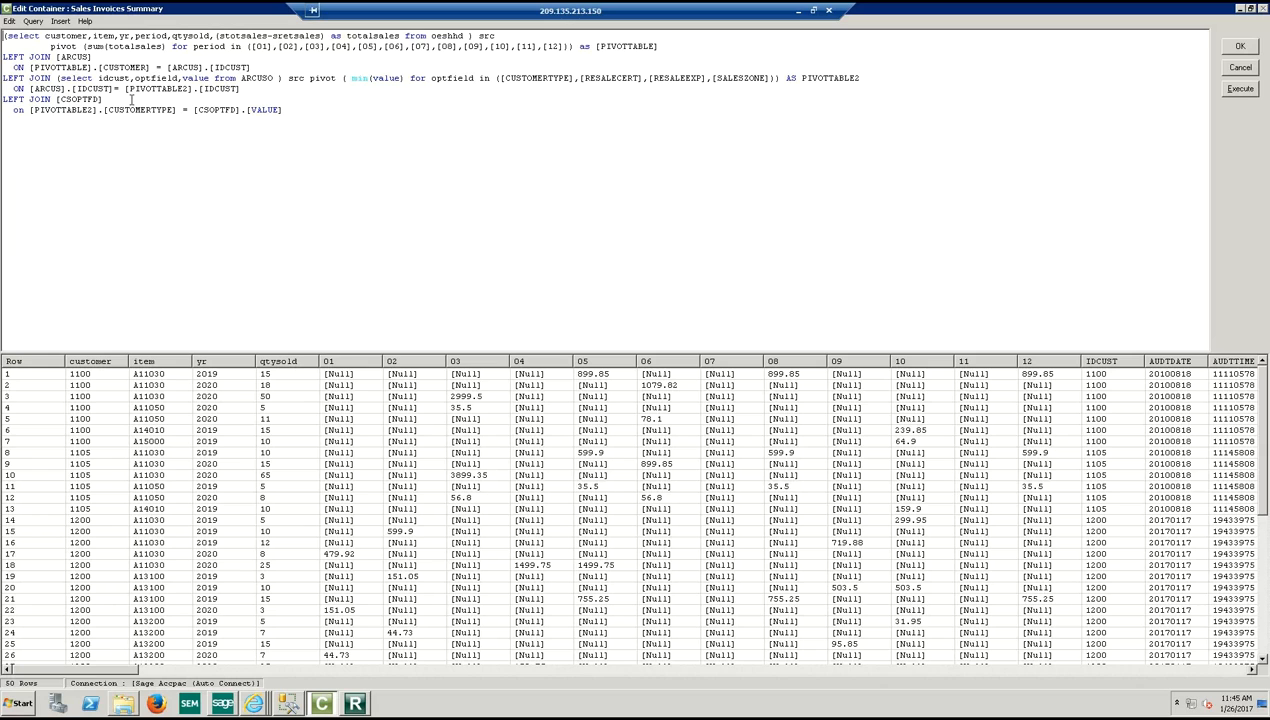
Switch to PowerPoint to view the table-relationship diagram on slide 8, and return to the remote Sage session.
left_click(800, 14)
left_click(92, 205)
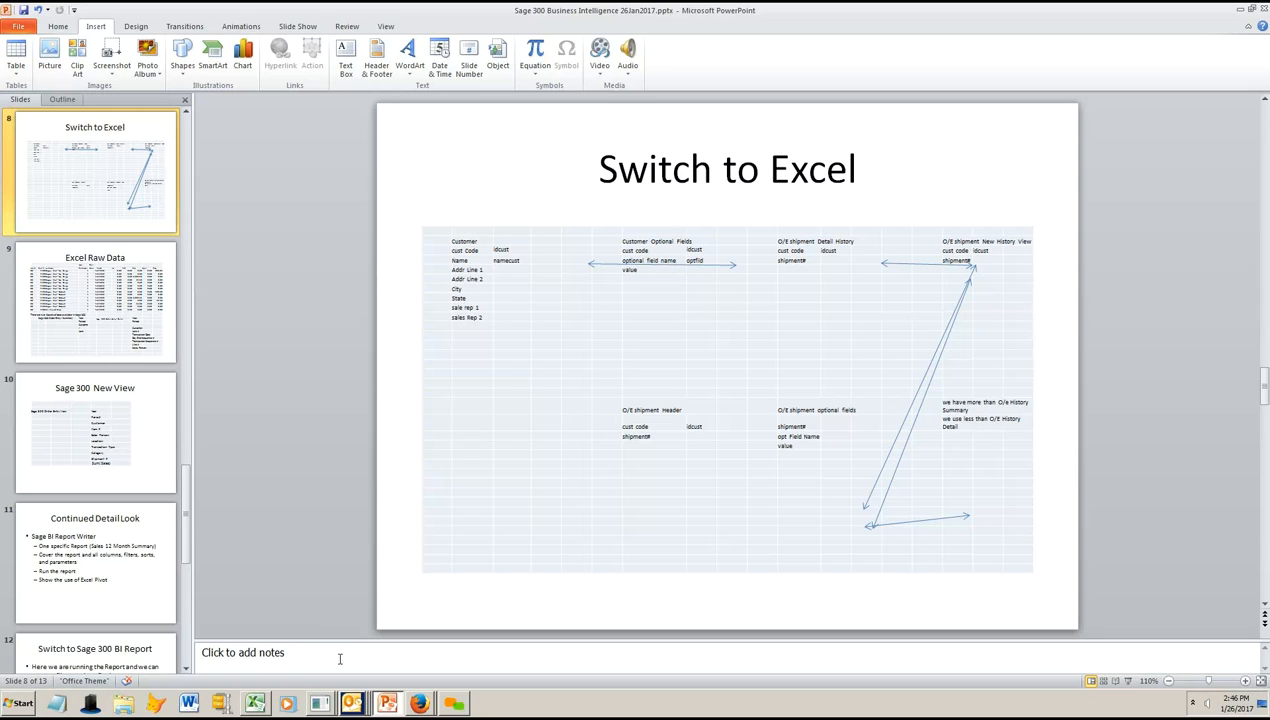
left_click(317, 707)
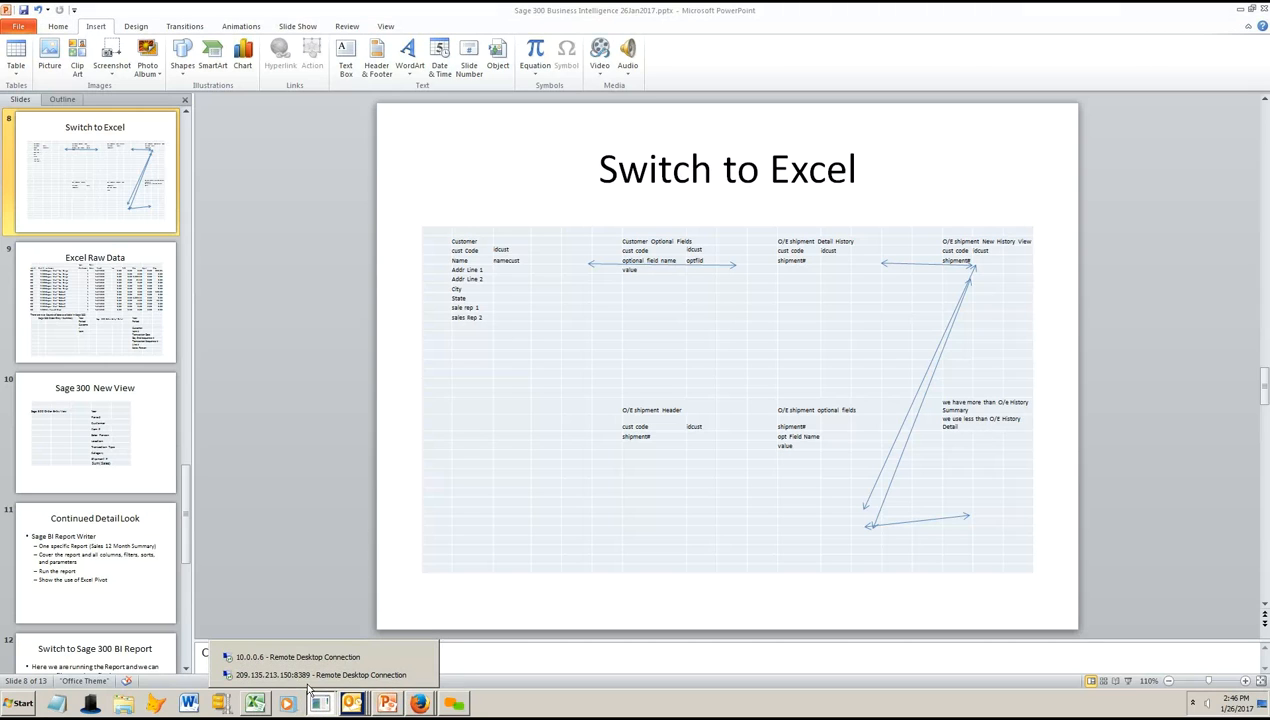
left_click(312, 675)
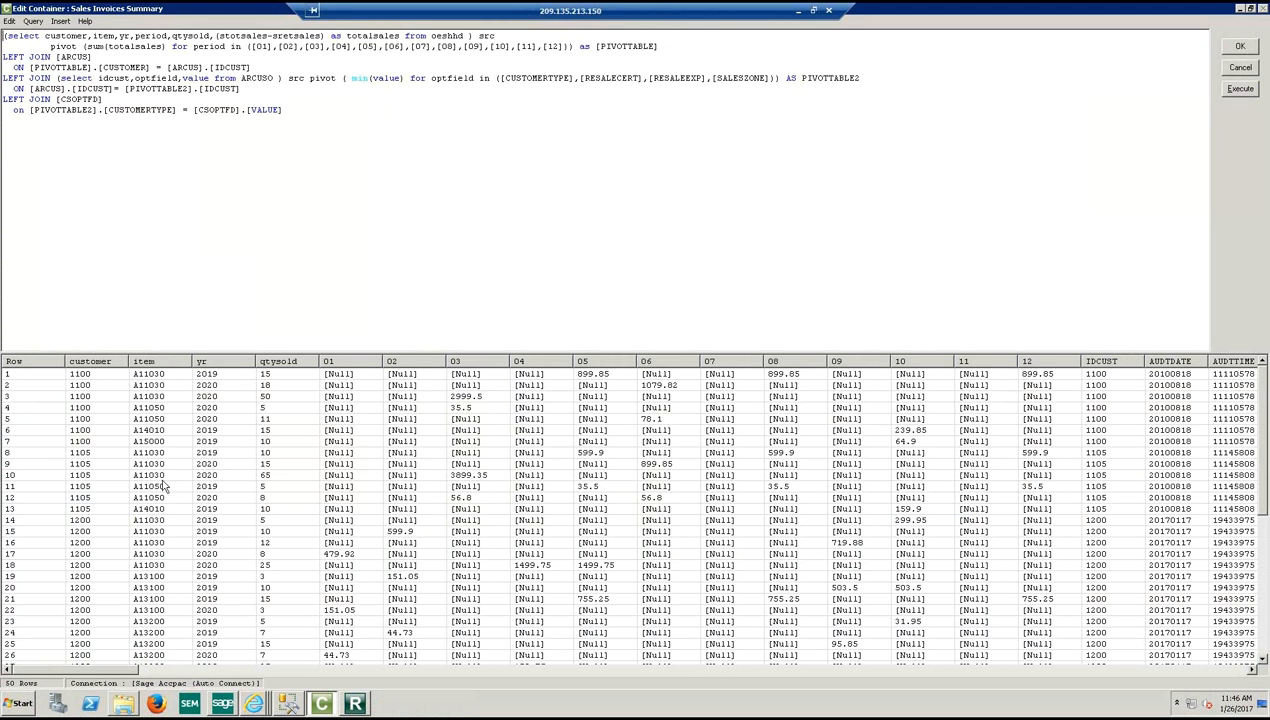
Close the container's source editor with its join accepted, and show the CODESLSP1 expression's properties under Sales Invoices Summary.
left_click_drag(87, 671, 40, 680)
left_click(1238, 47)
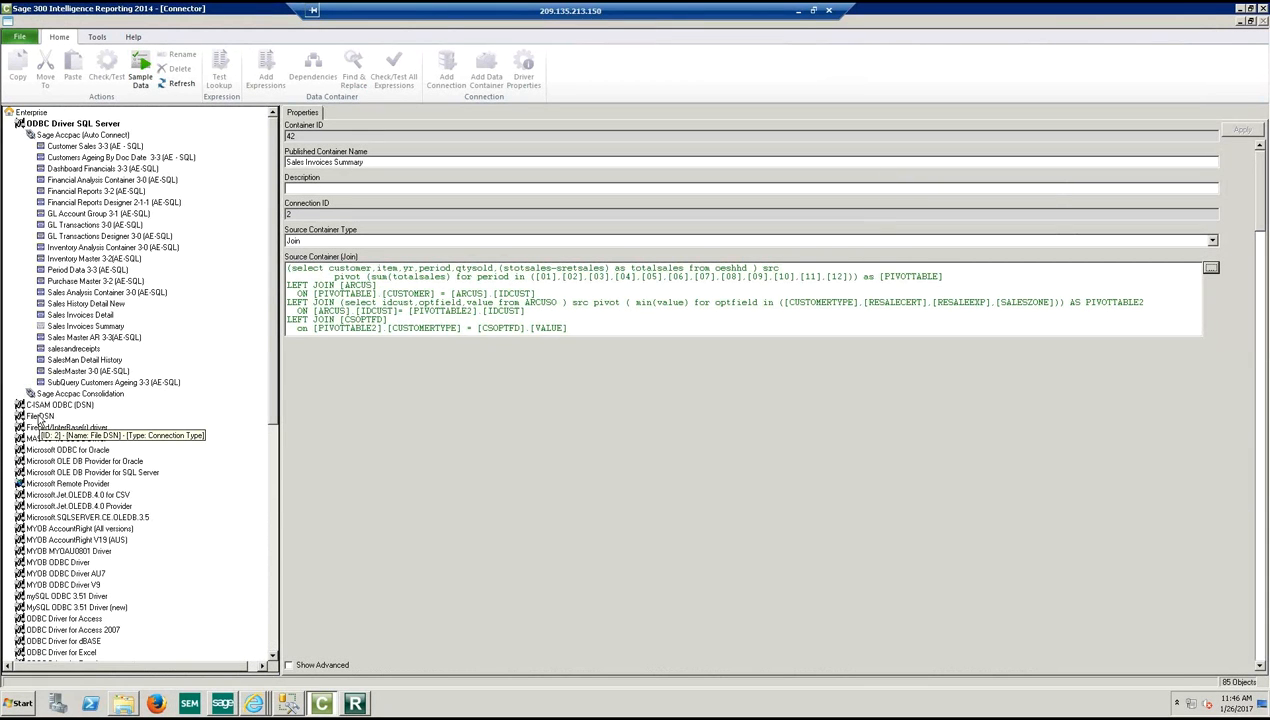
left_click(45, 327)
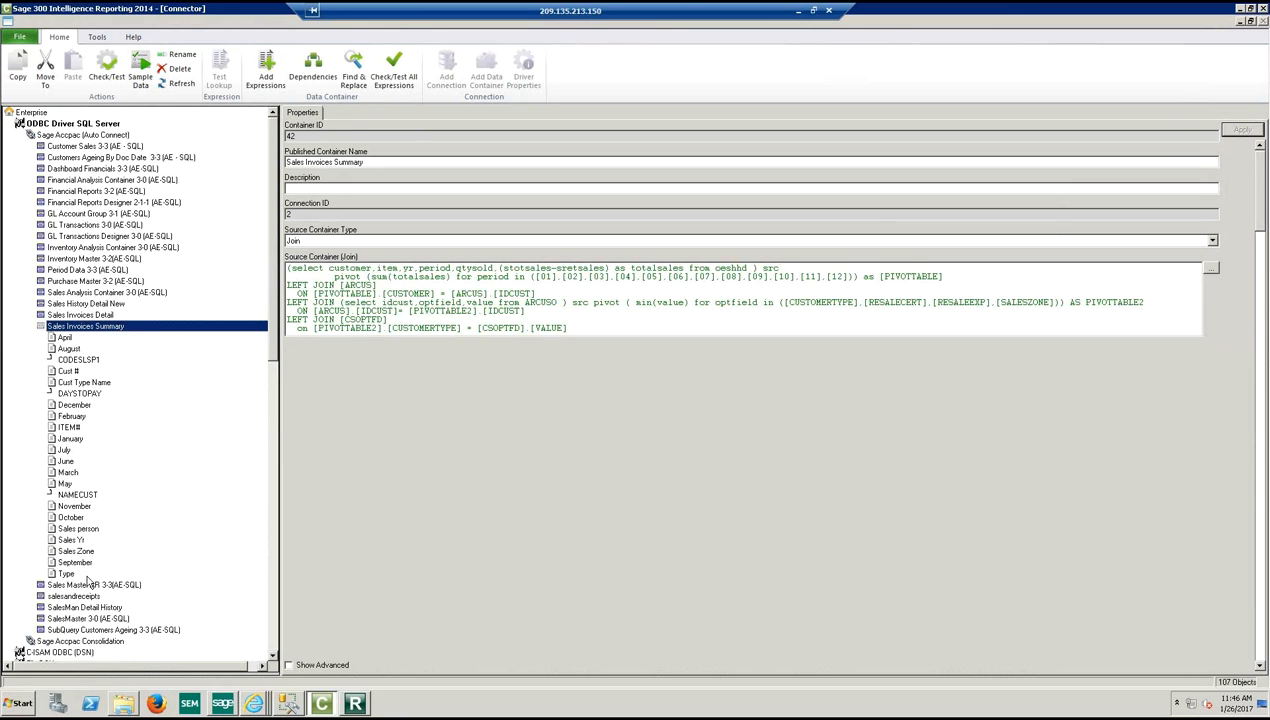
left_click(68, 361)
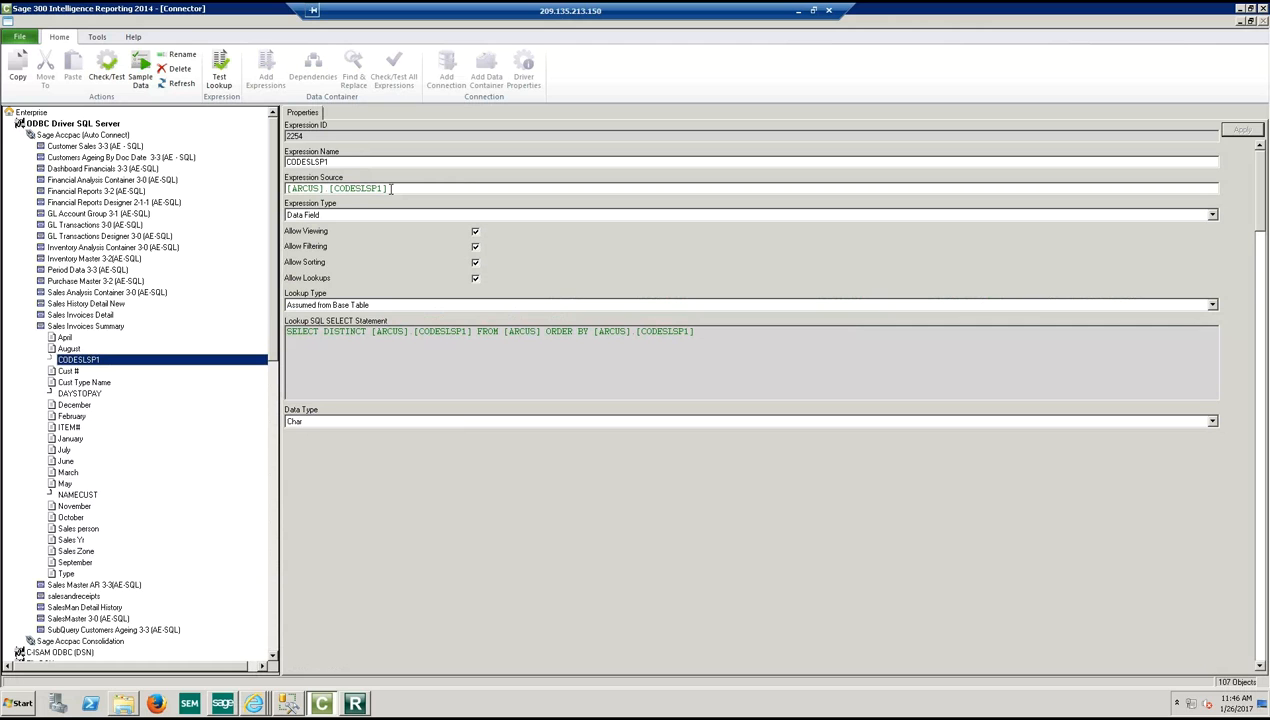
Search the Accounts Receivable reference in Internet Explorer for "customer" and open the ARCUS table definition.
left_click(252, 702)
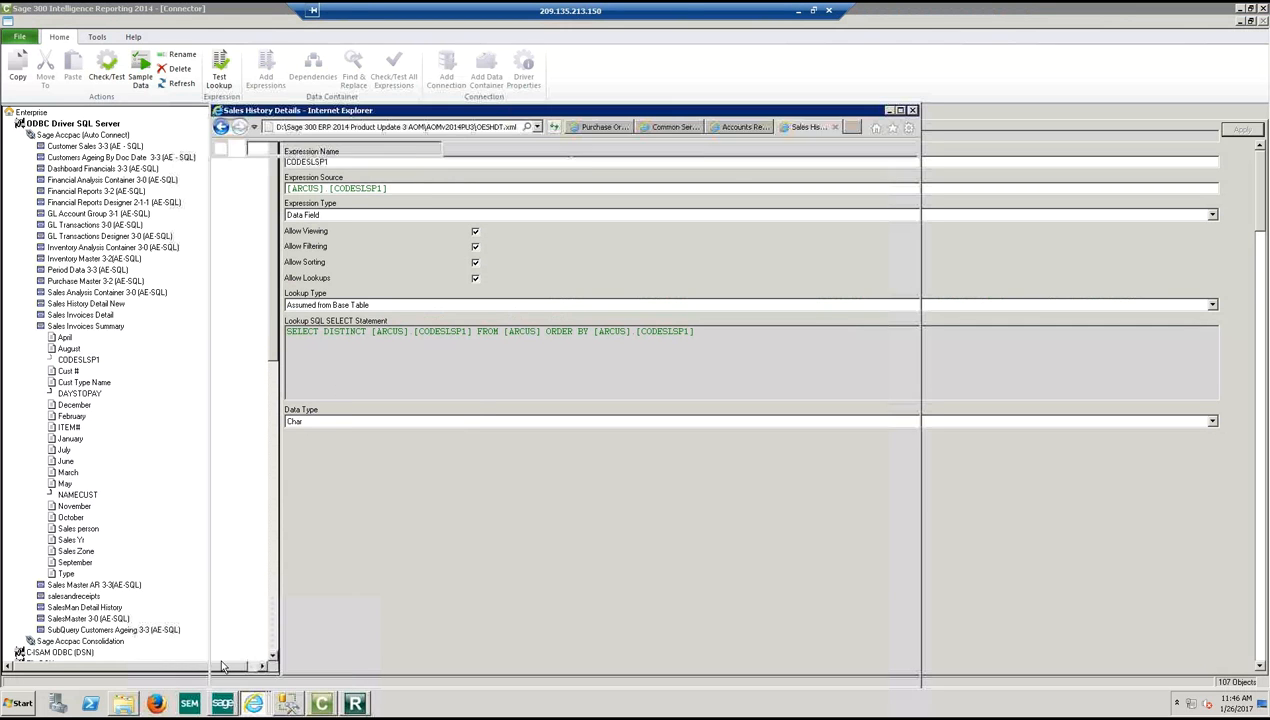
left_click(254, 657)
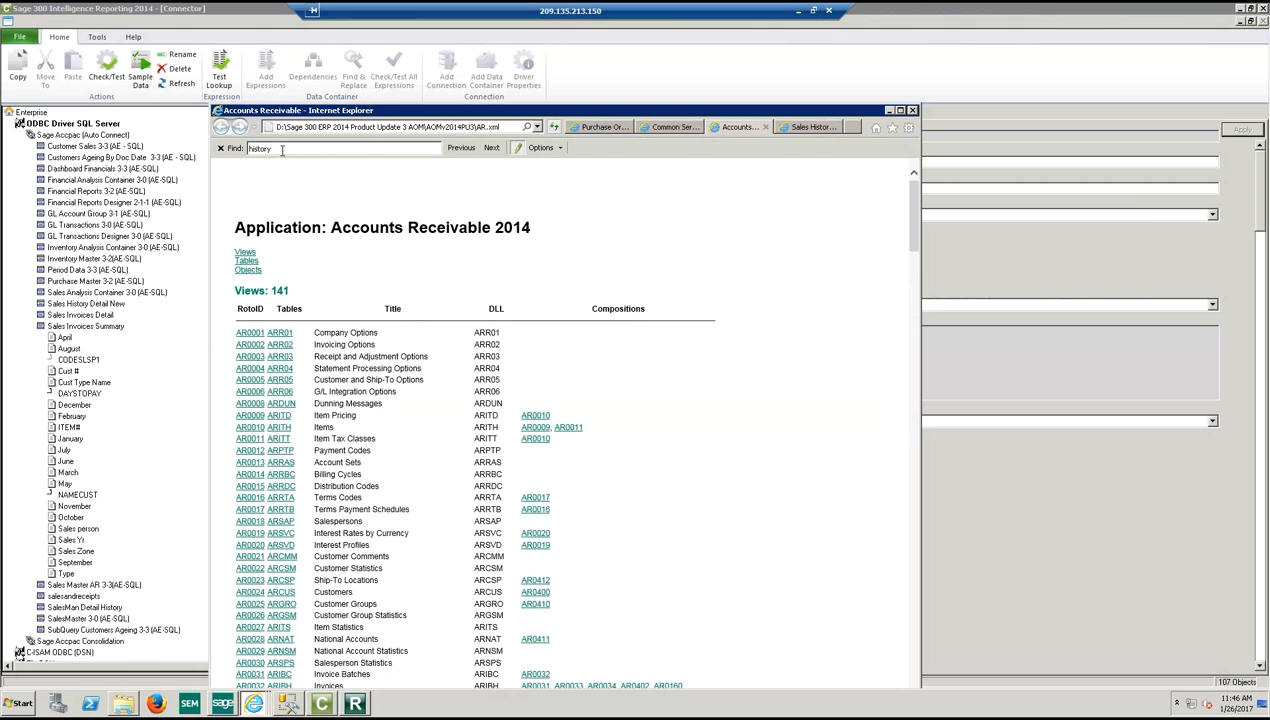
left_click_drag(271, 149, 125, 148)
type("customer")
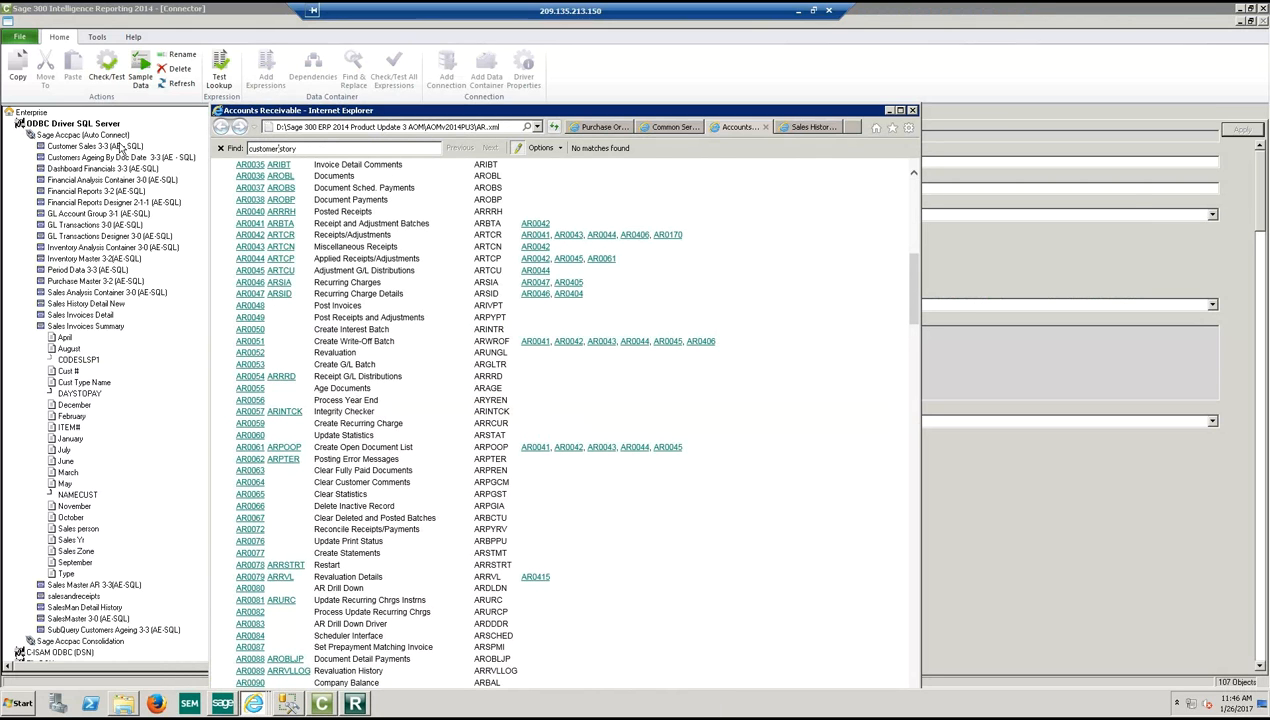
key("Delete")
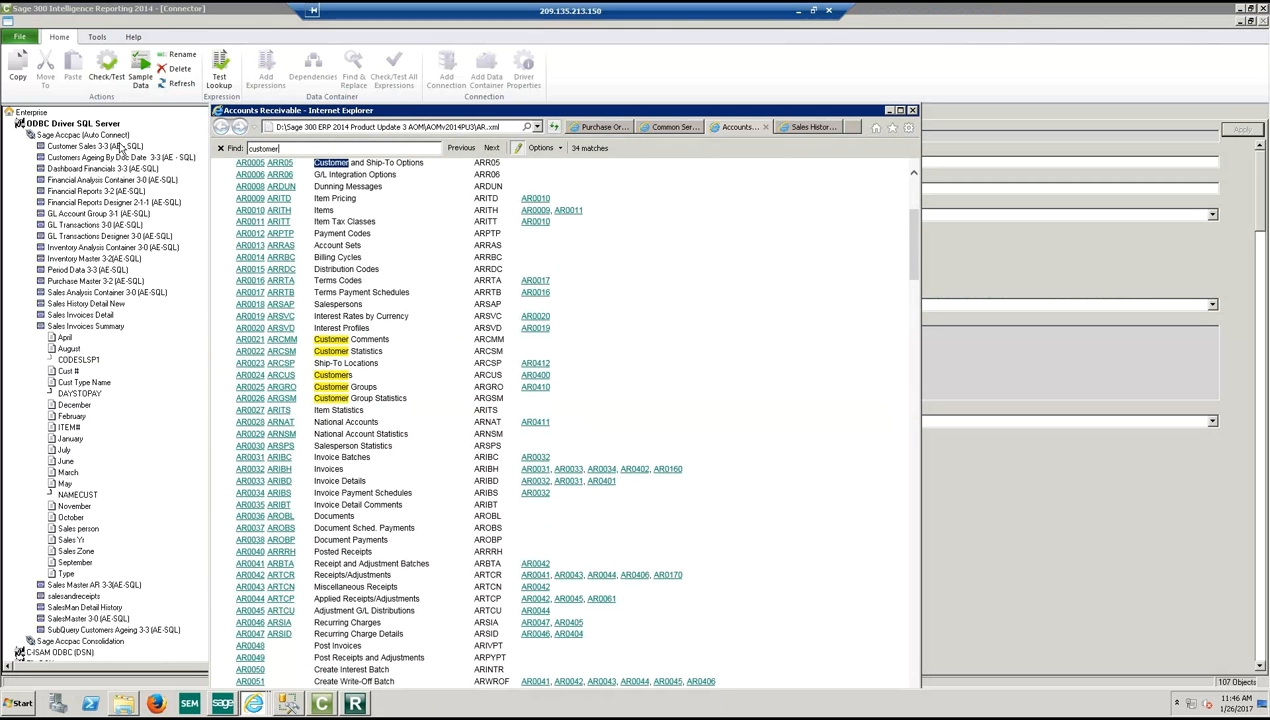
left_click(285, 377)
scroll(374, 507, "down", 6)
scroll(374, 507, "up", 5)
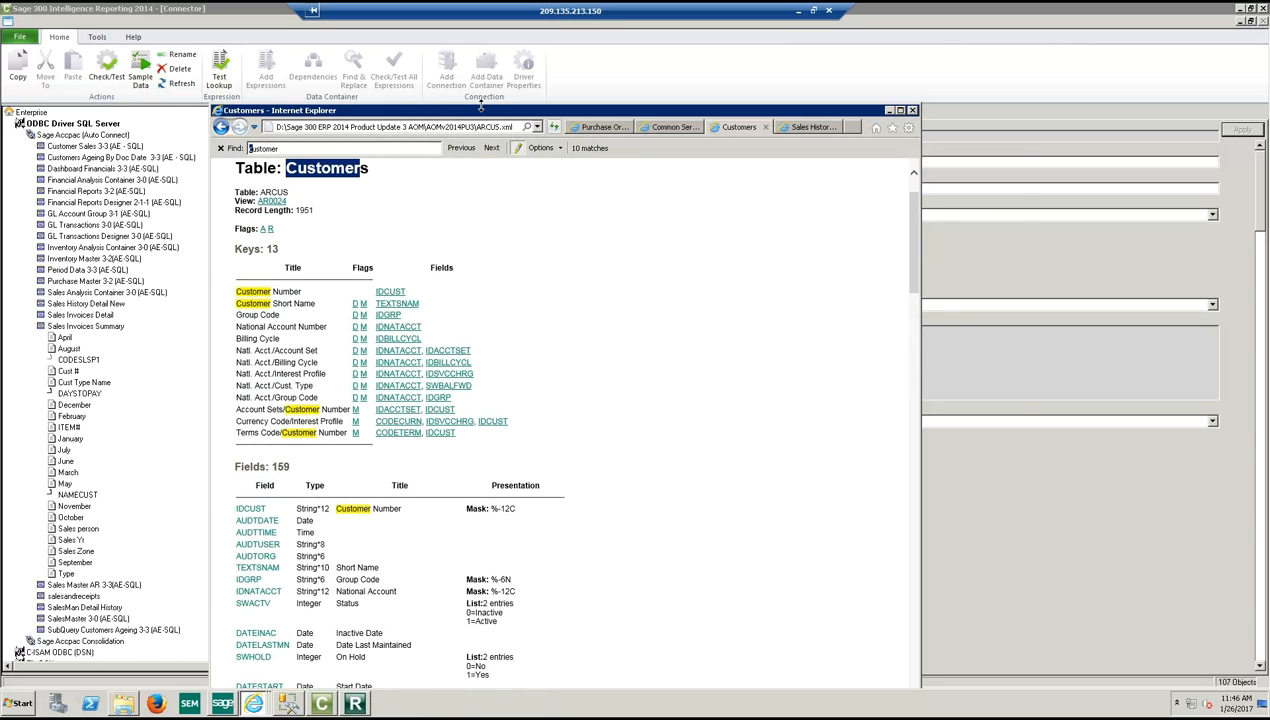
Uncover the expression properties behind the browser, look up "codeslsp1" in the Customers table definition, and minimize the browser.
left_click_drag(482, 113, 686, 181)
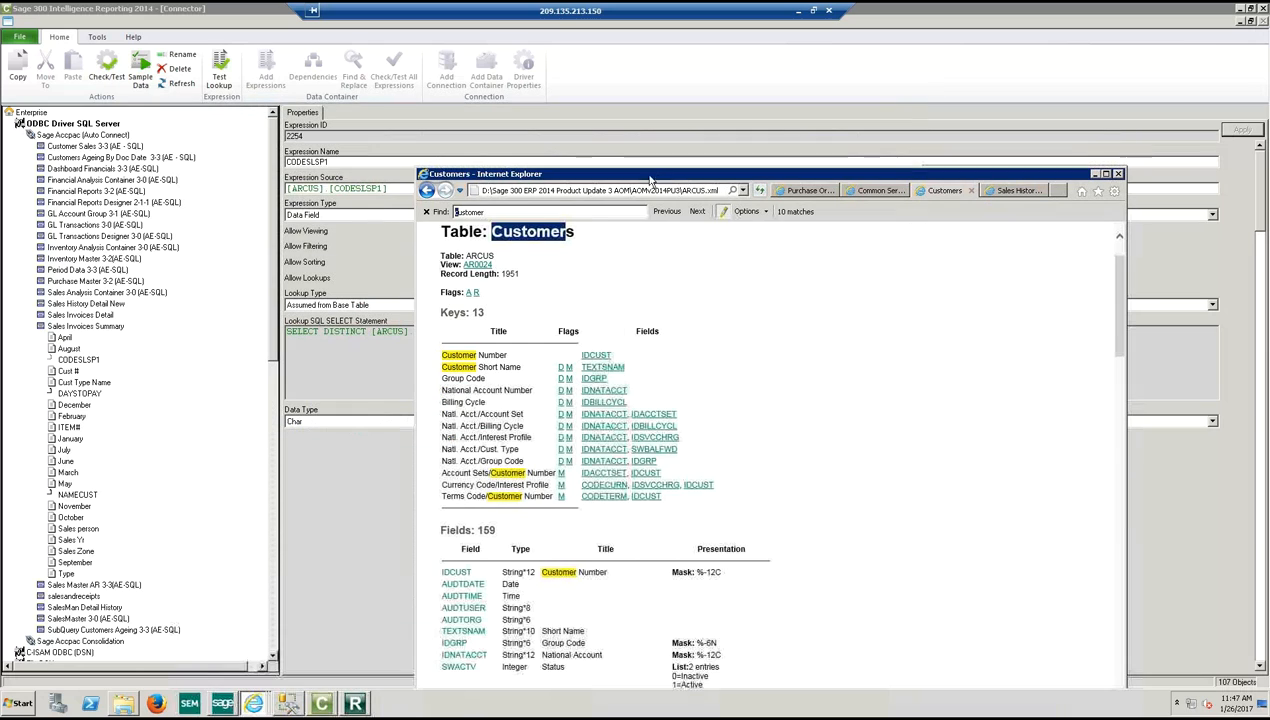
left_click_drag(494, 211, 446, 222)
type("cod")
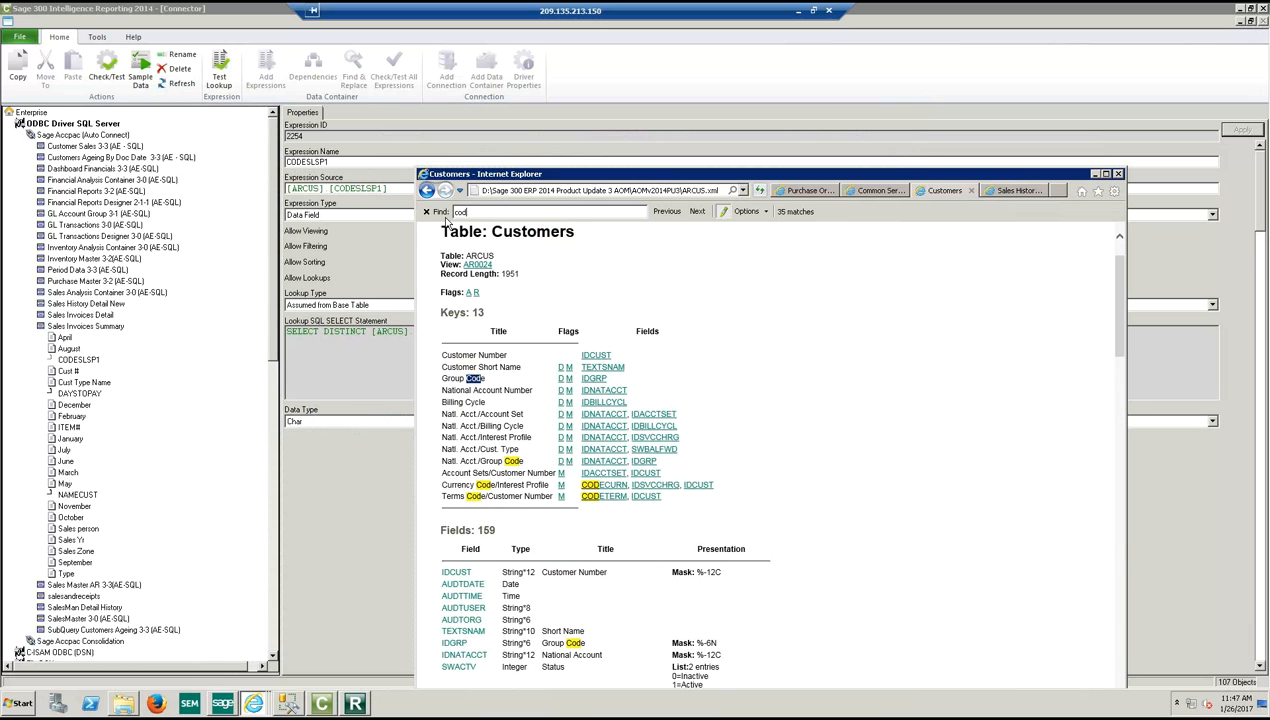
type("esl")
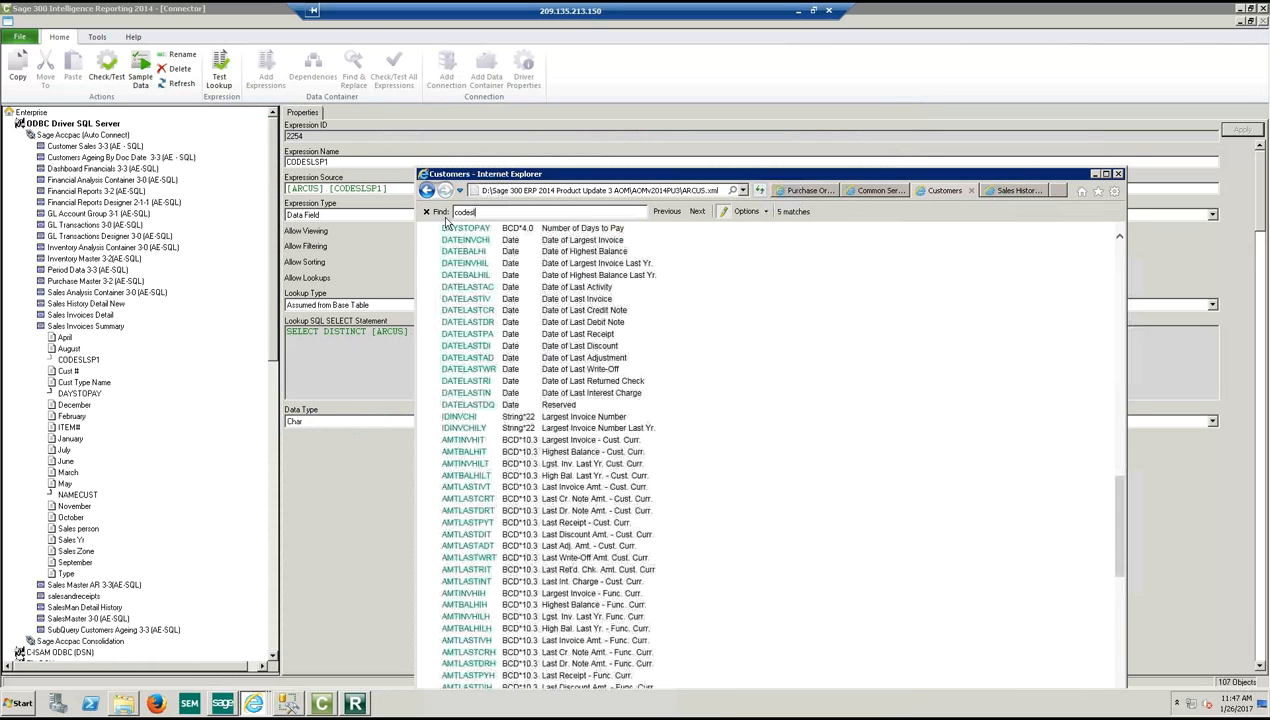
type("sp1")
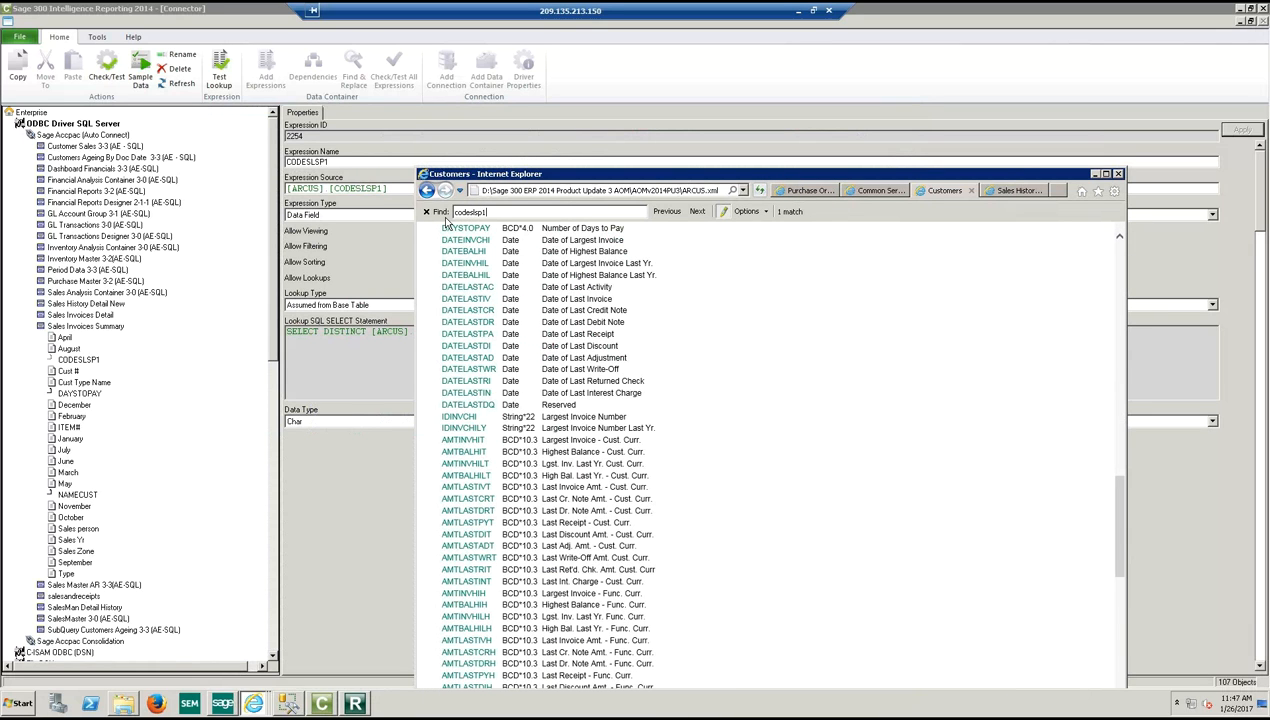
scroll(547, 406, "down", 3)
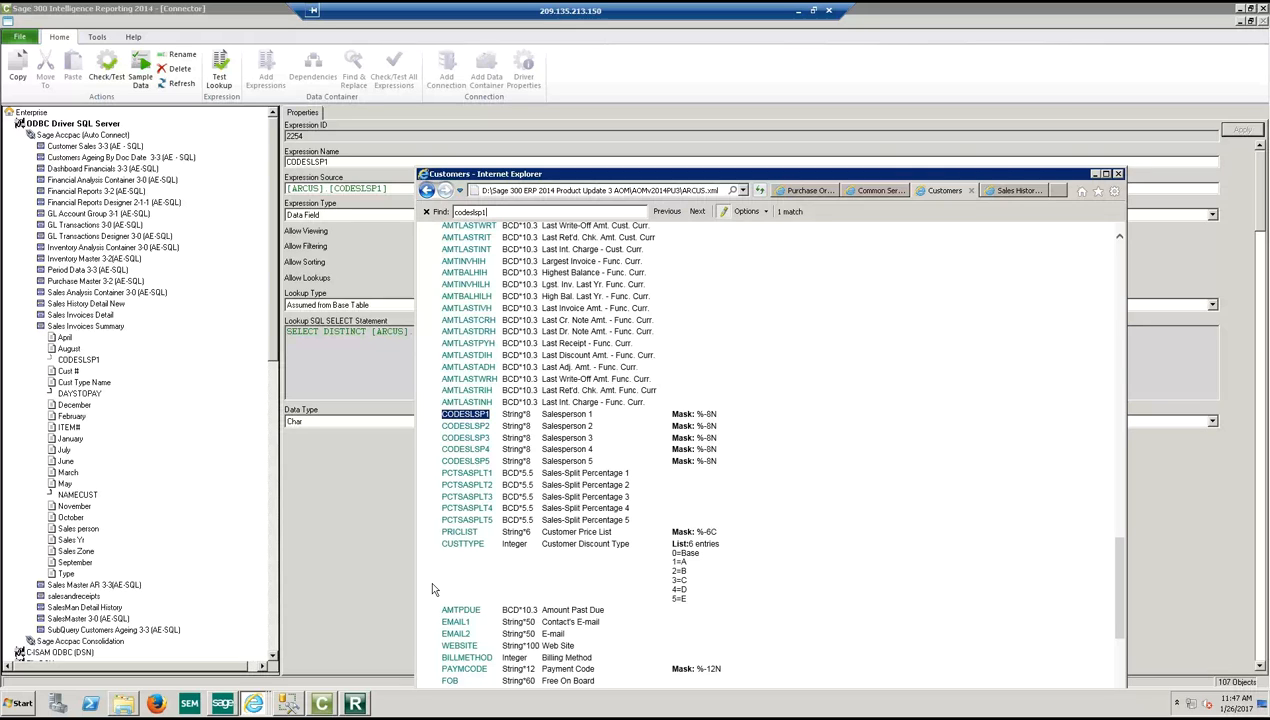
left_click(1092, 176)
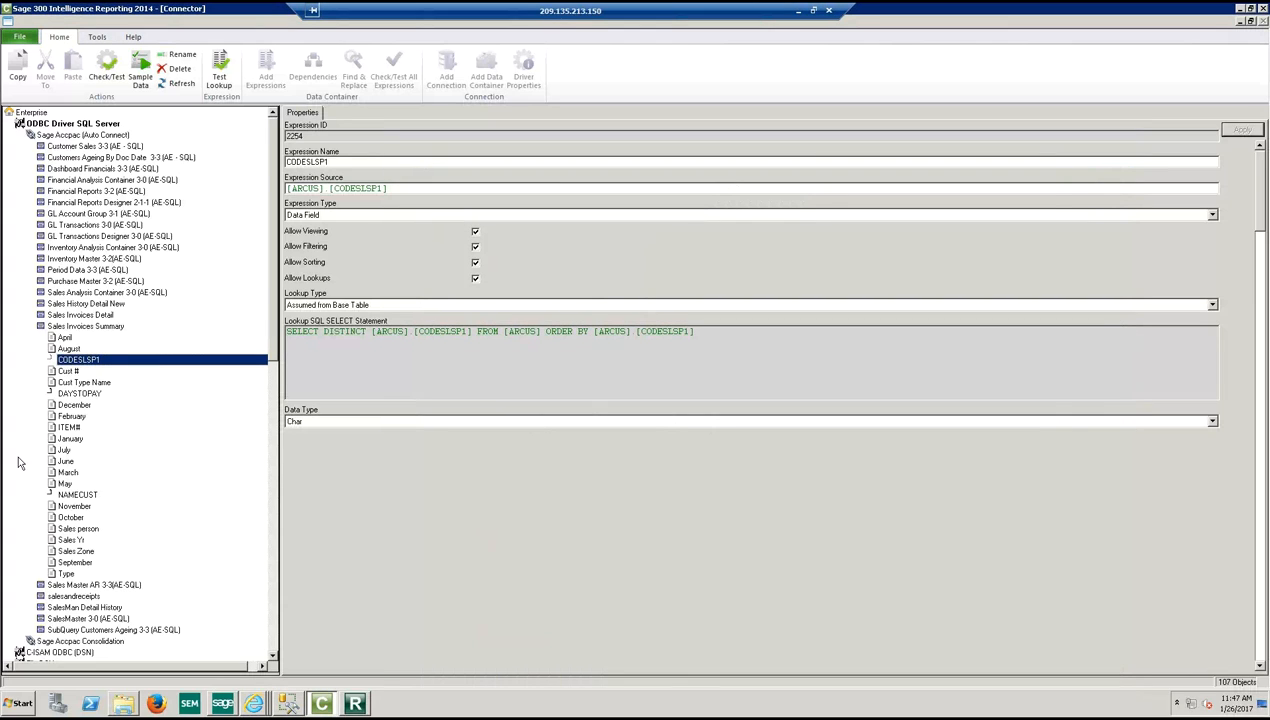
Review the source and type of the Cust #, DAYSTOPAY, NAMECUST and September expressions in Sales Invoices Summary.
left_click(70, 371)
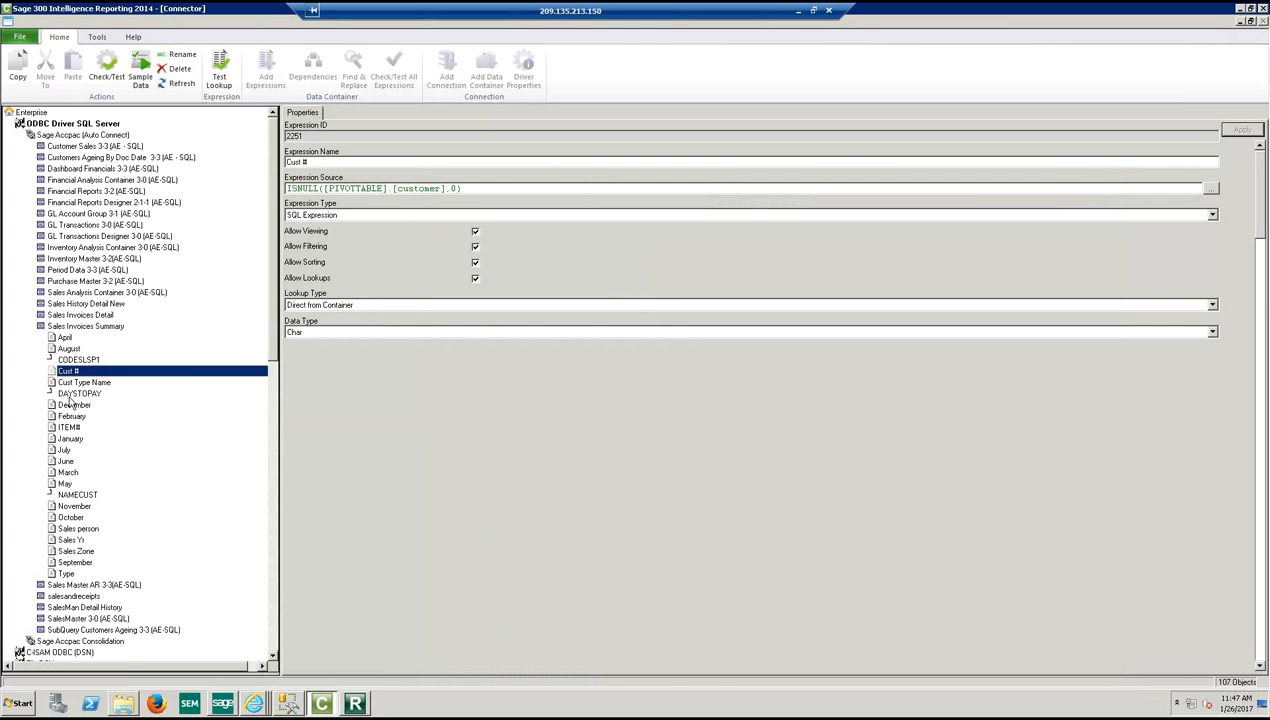
left_click(72, 395)
left_click(68, 384)
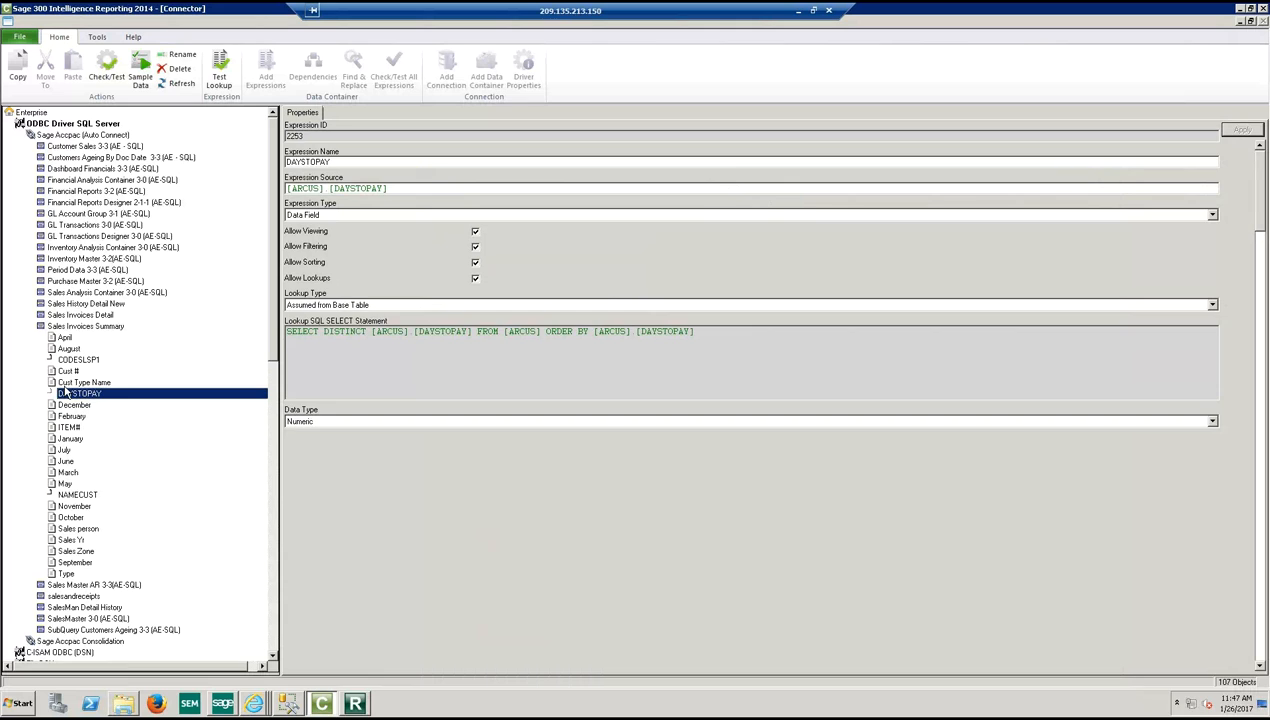
left_click(66, 495)
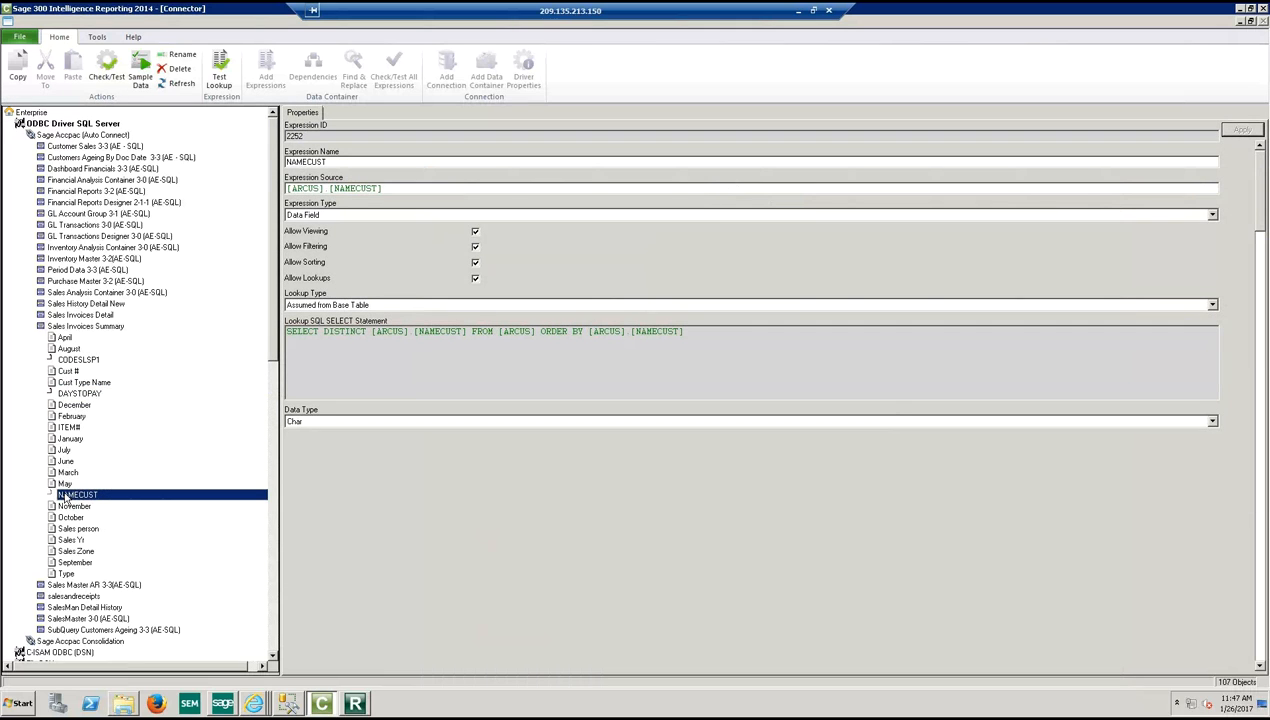
left_click(70, 562)
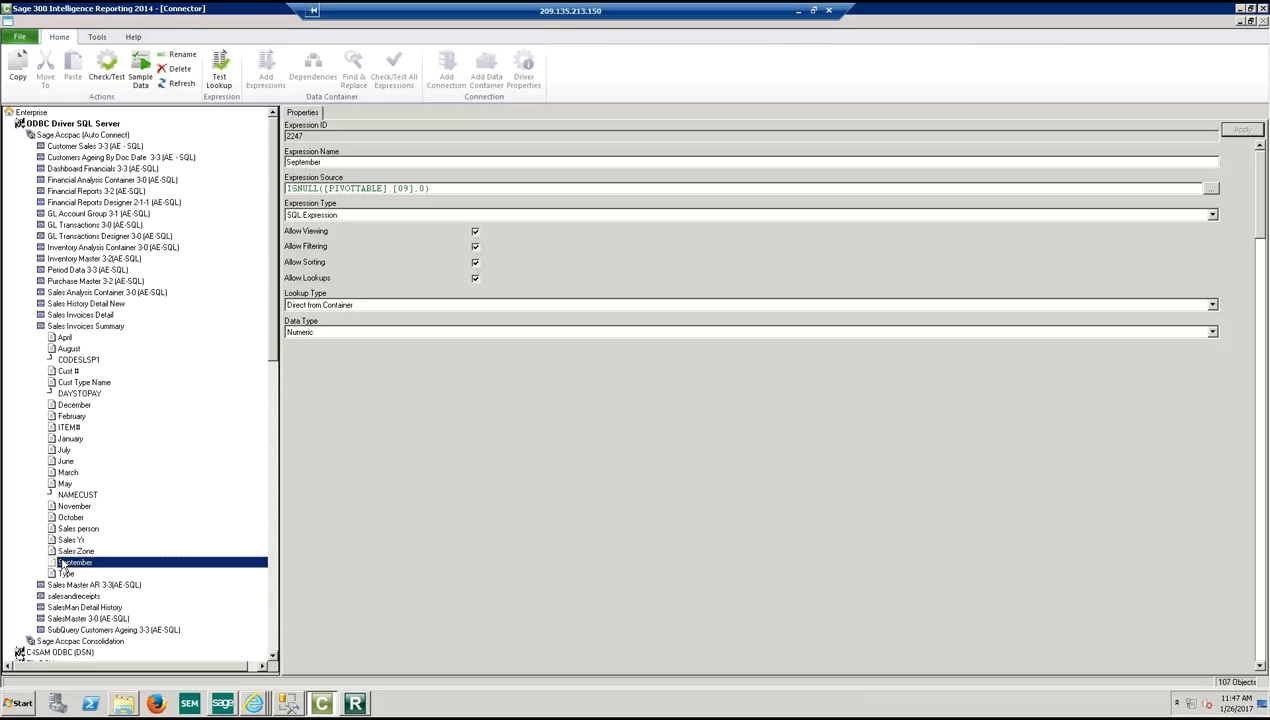
left_click(323, 704)
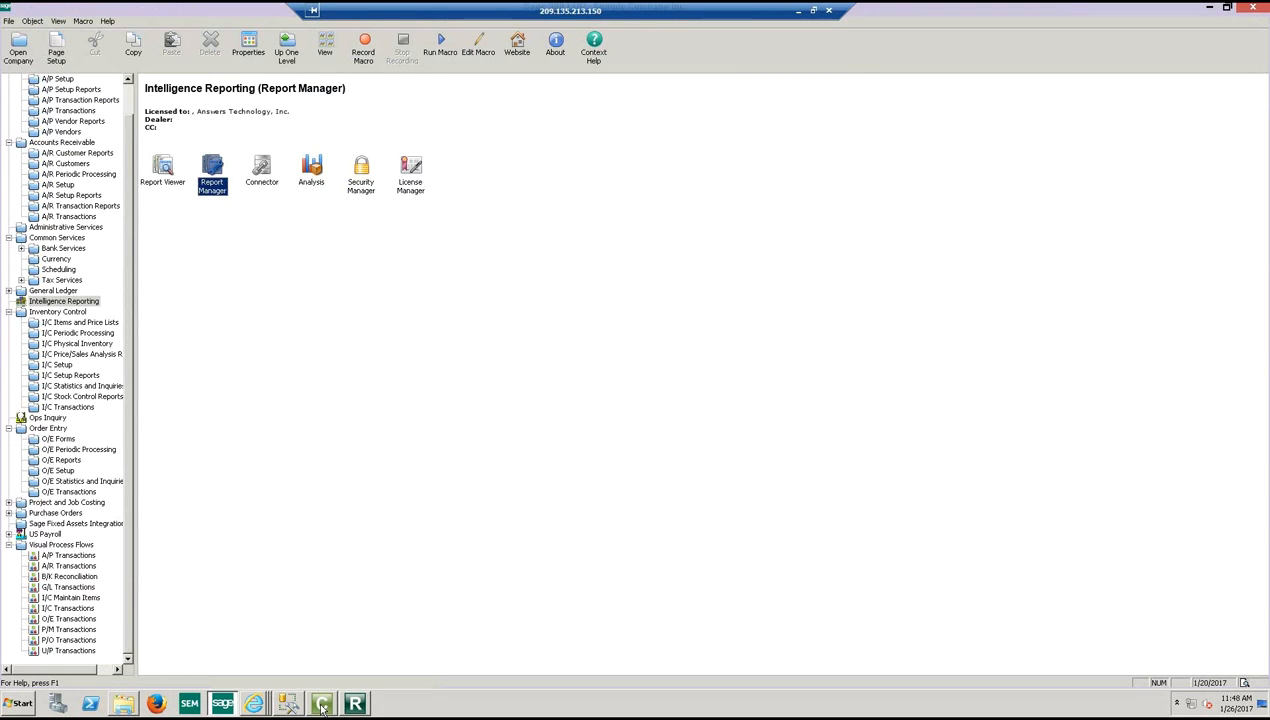
left_click(322, 704)
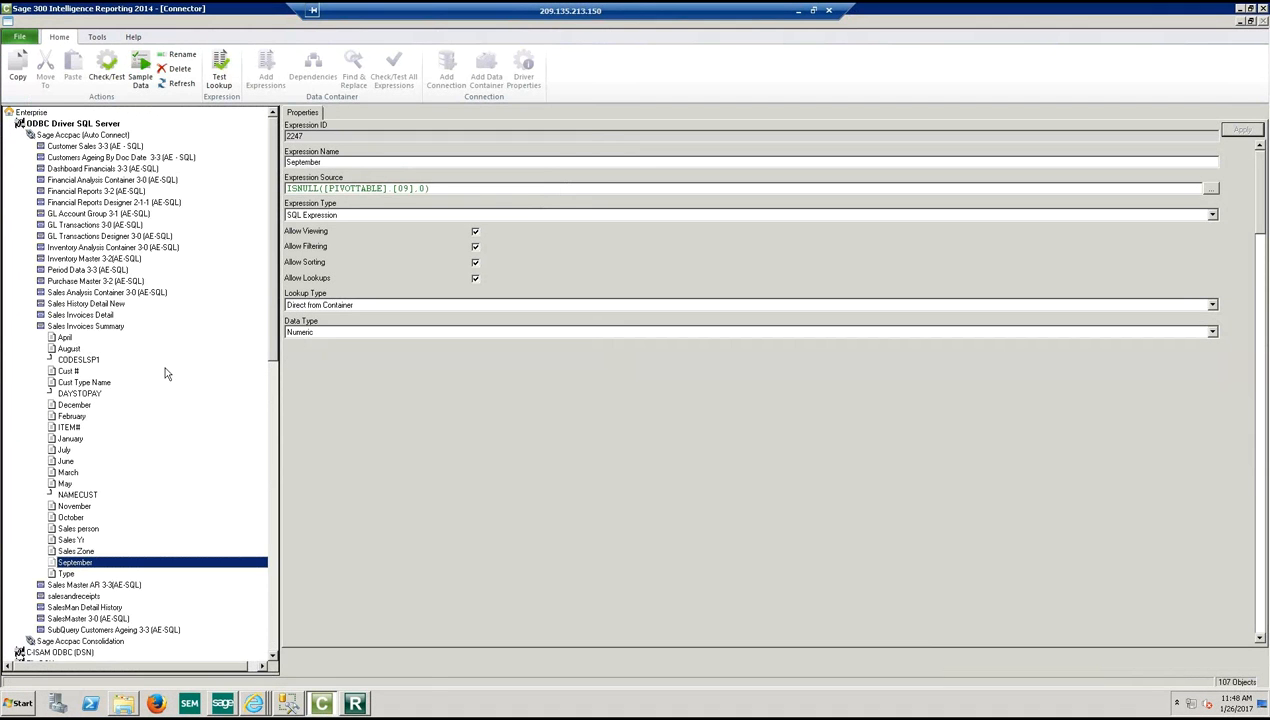
Review the join source of the Sales Invoices Summary container in its editor, cancel the editor, and show the September expression's properties.
left_click(78, 326)
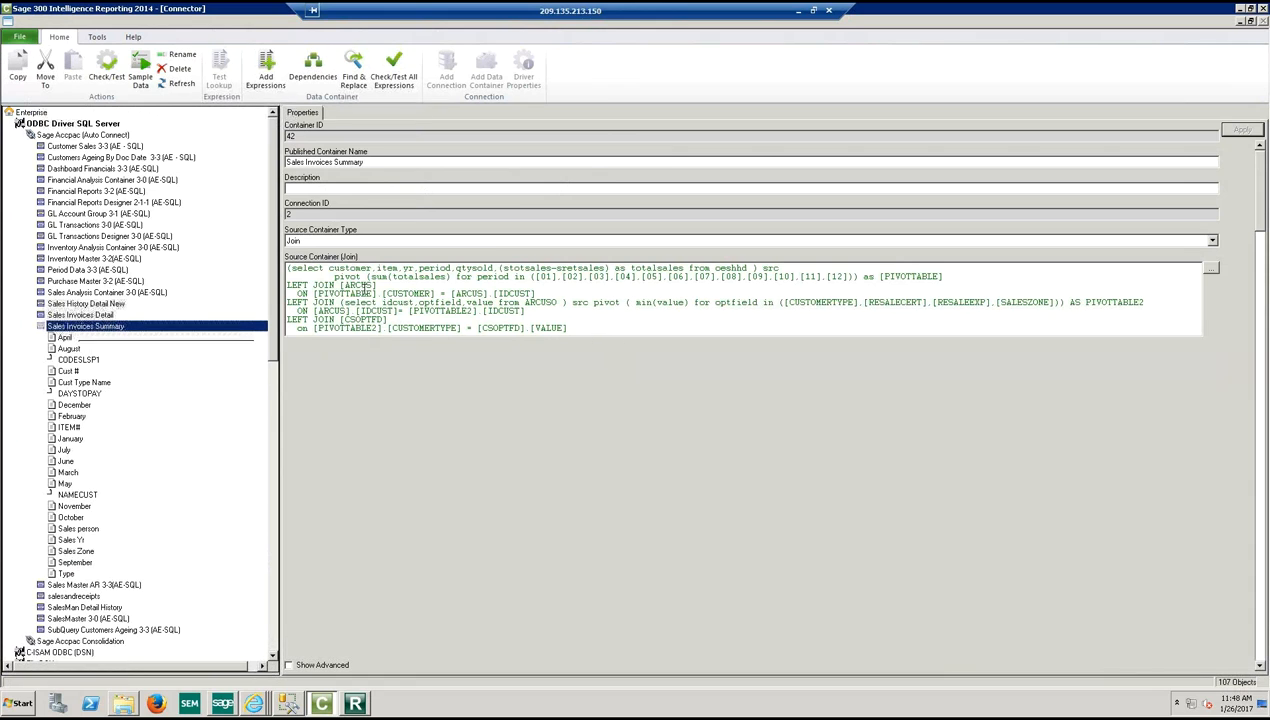
left_click(1211, 269)
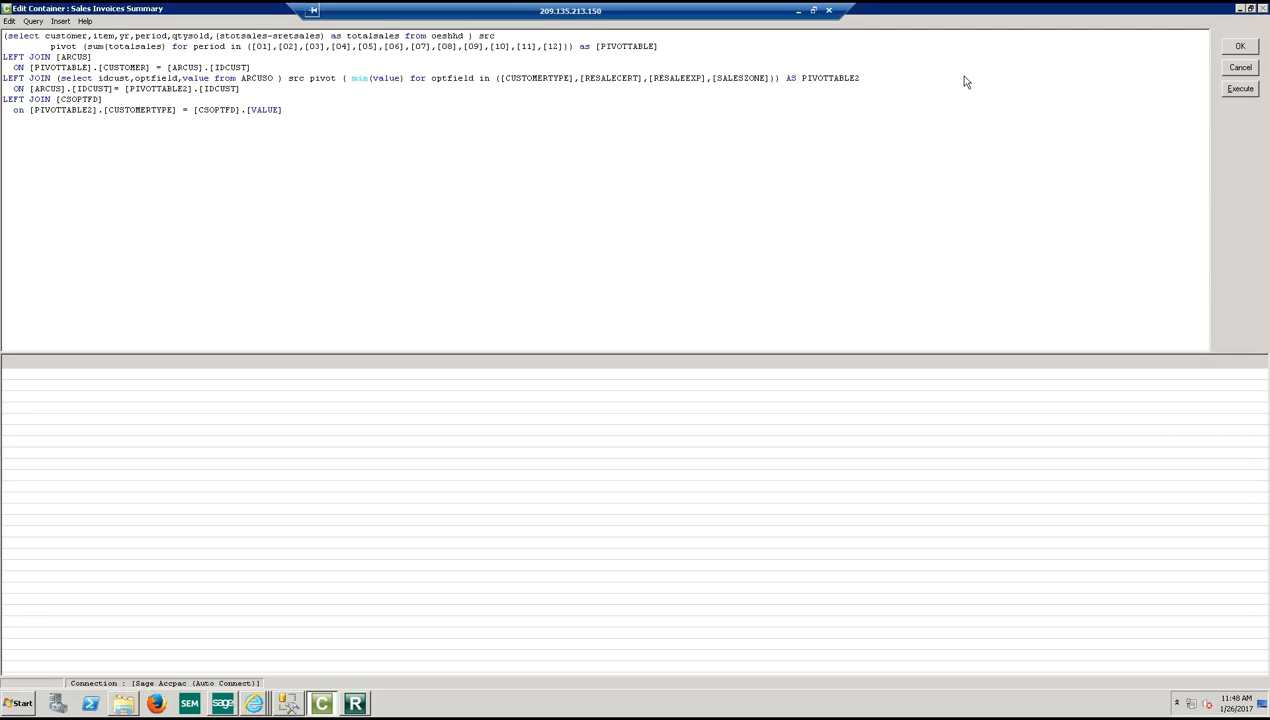
left_click(1245, 75)
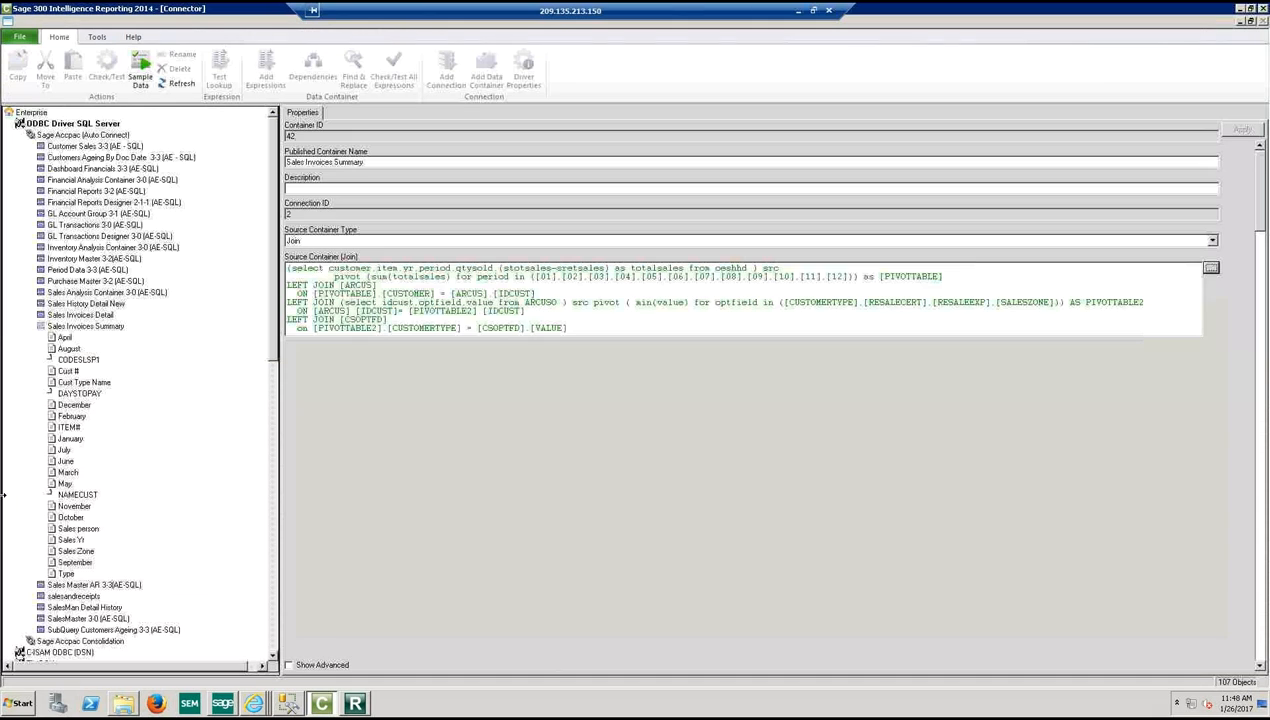
left_click(66, 565)
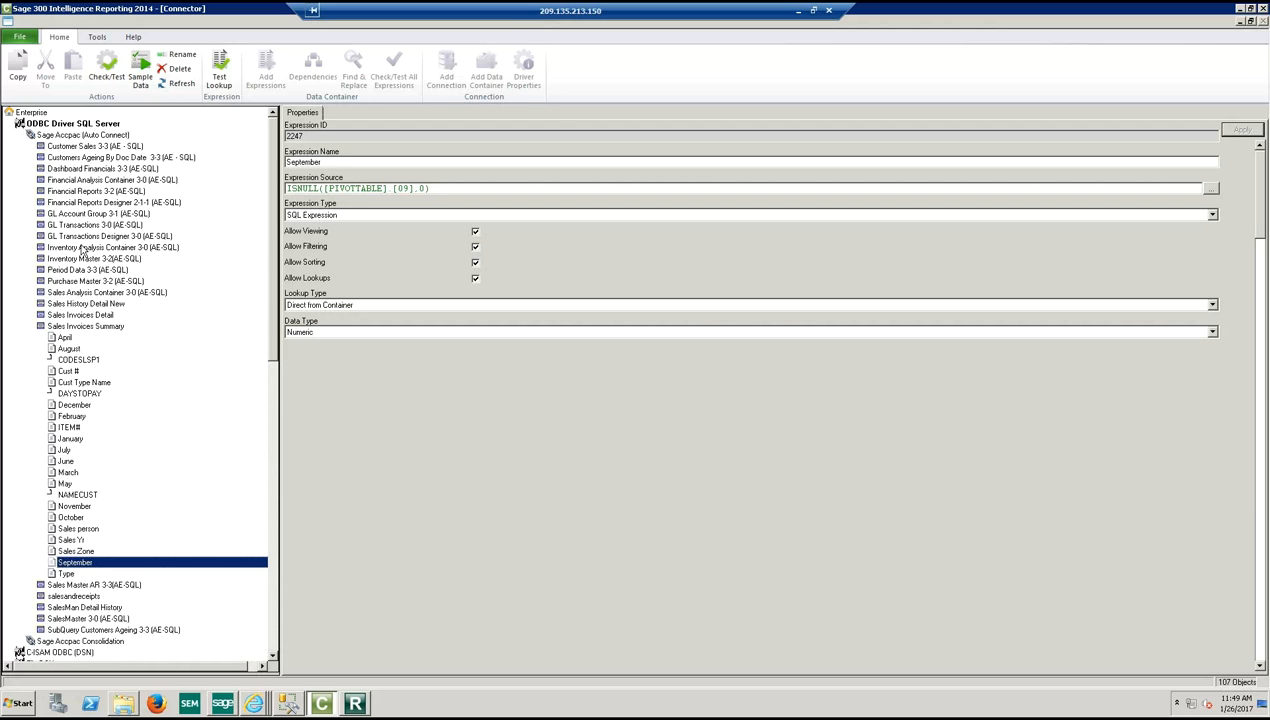
Try to add expressions to the Sales Invoices Summary container from the ARCUS table.
left_click(40, 328)
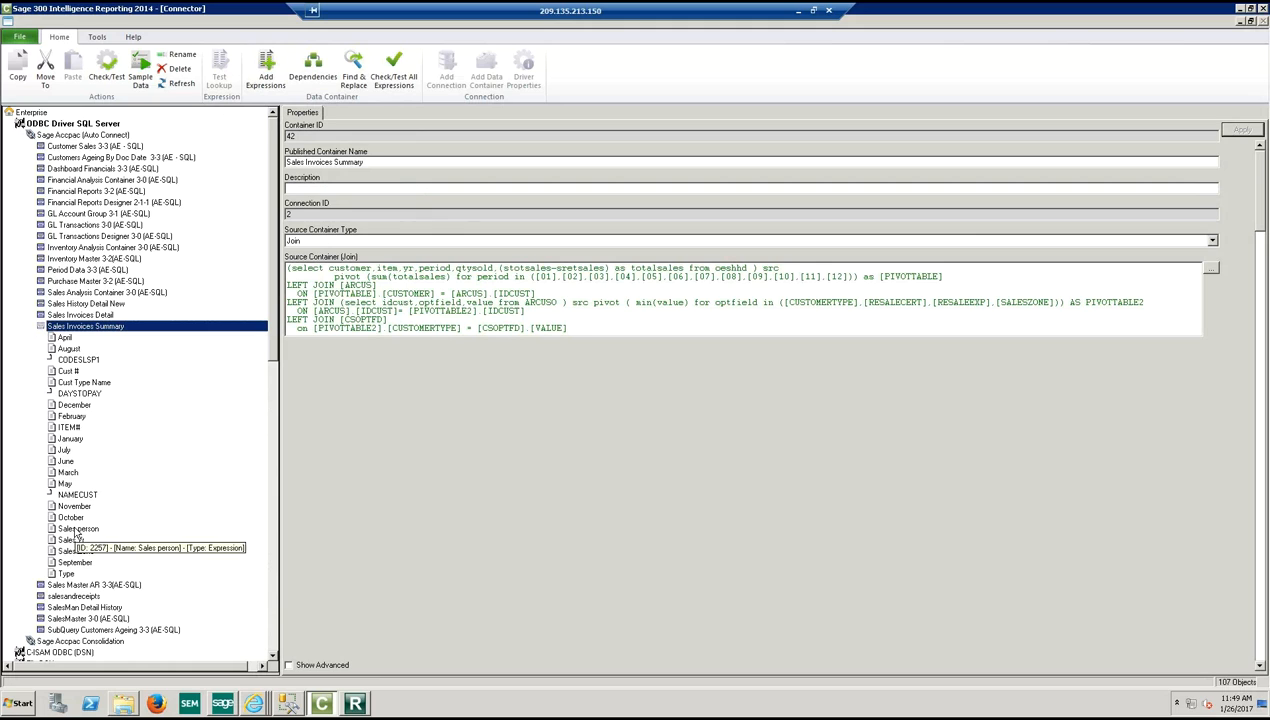
left_click(266, 72)
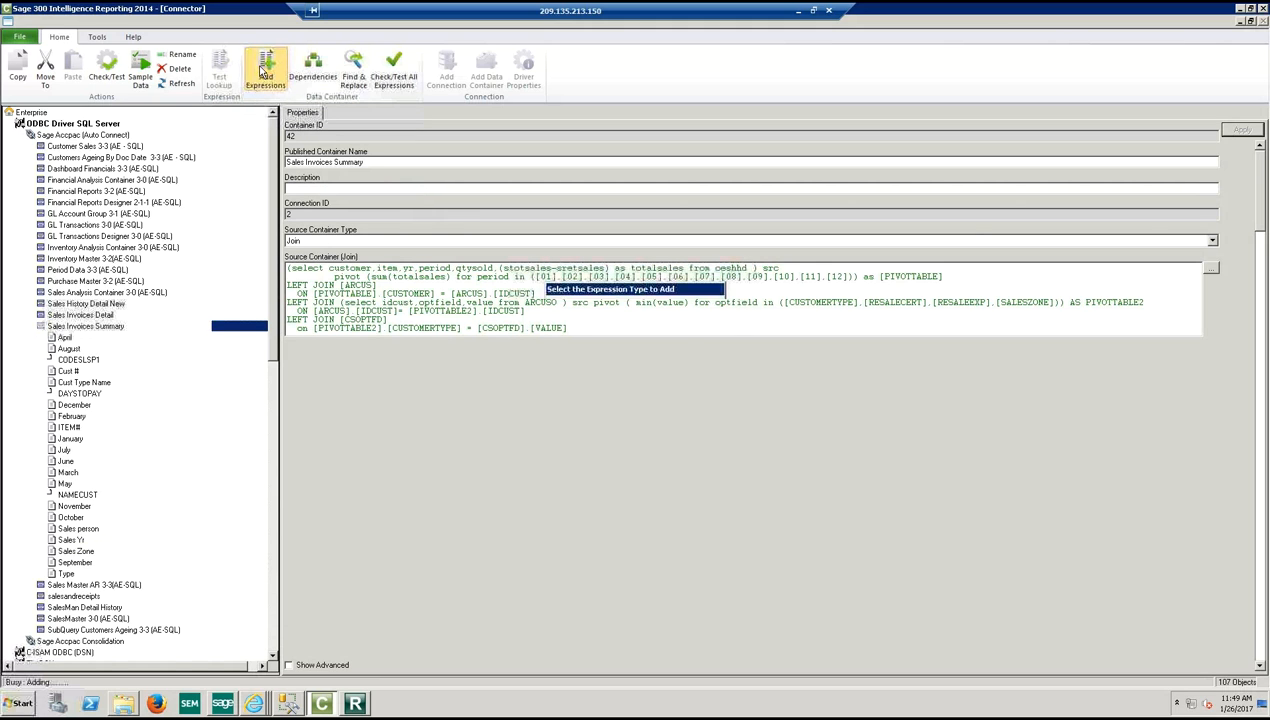
left_click(657, 424)
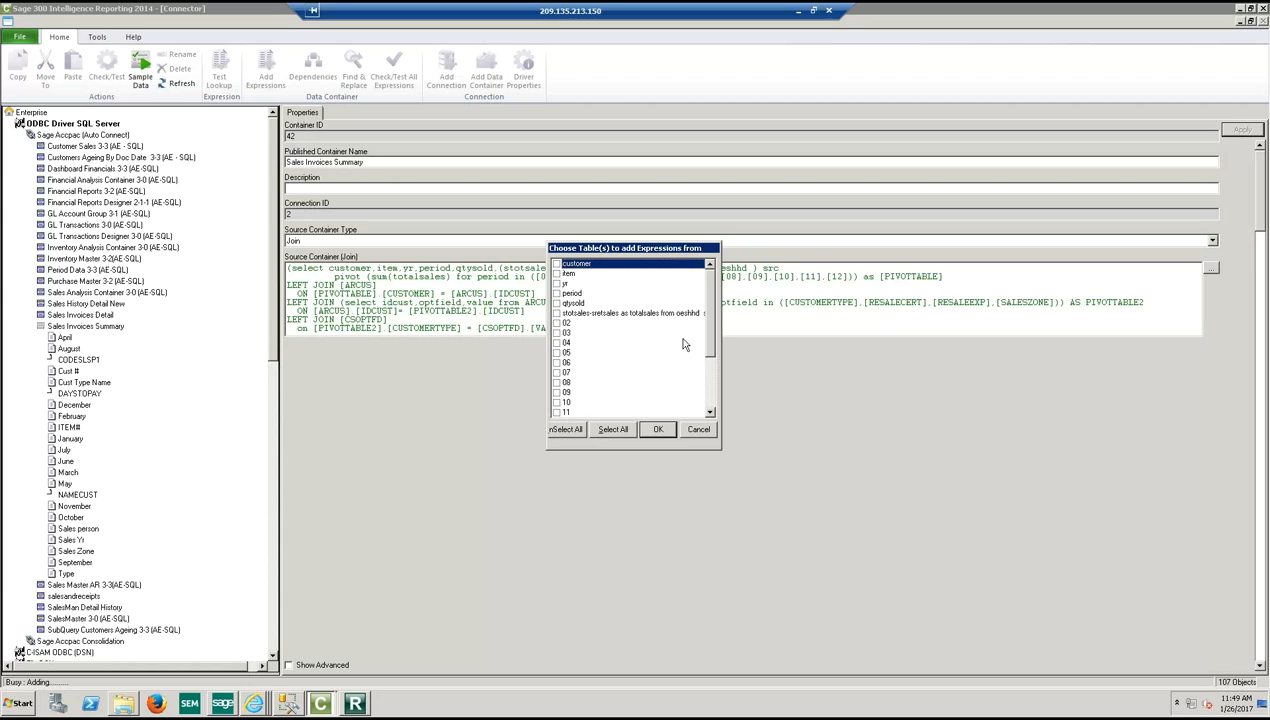
left_click_drag(707, 318, 730, 392)
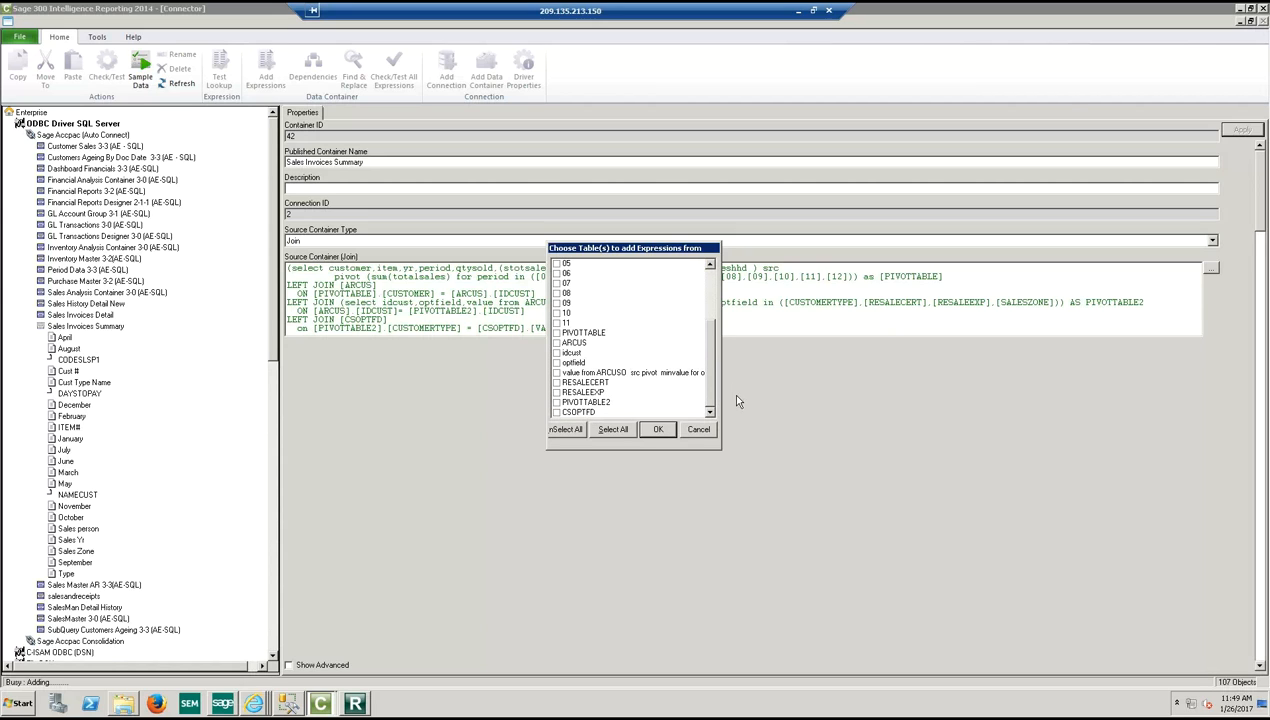
left_click(572, 345)
left_click(656, 429)
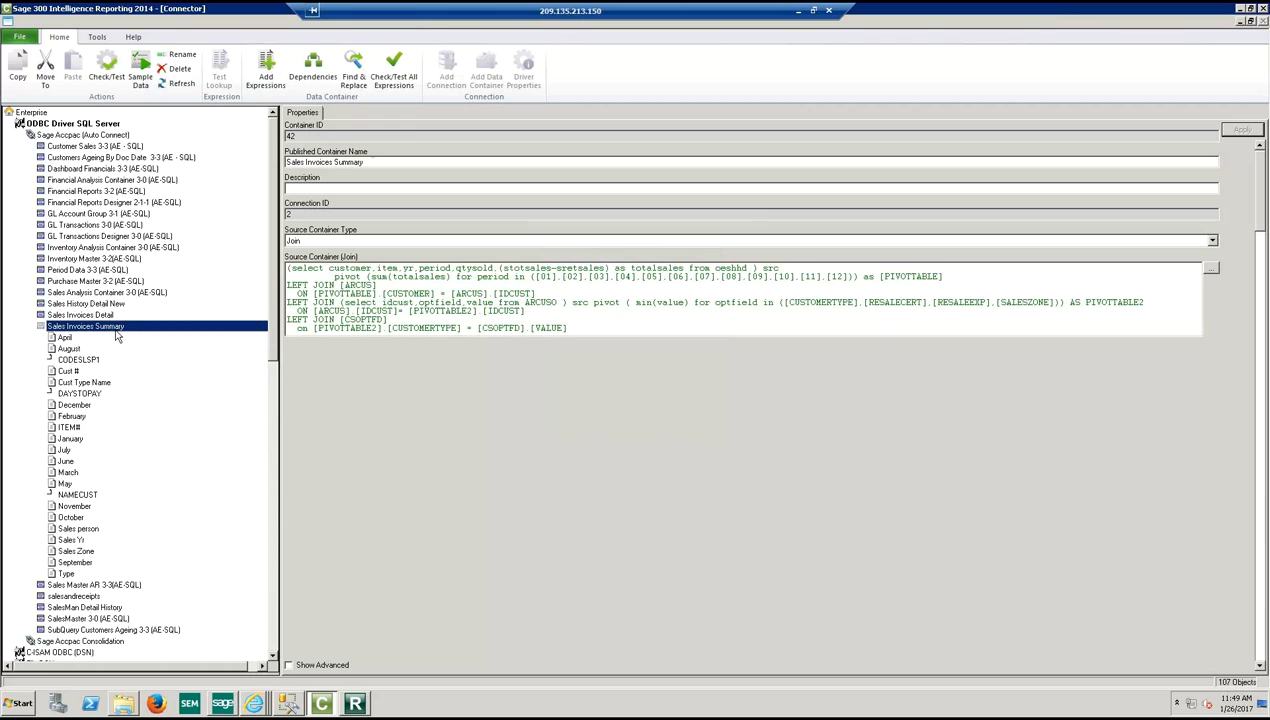
Switch to Report Manager and expand the Salesman 12 Month Sales Summary report down to its source container.
left_click(355, 703)
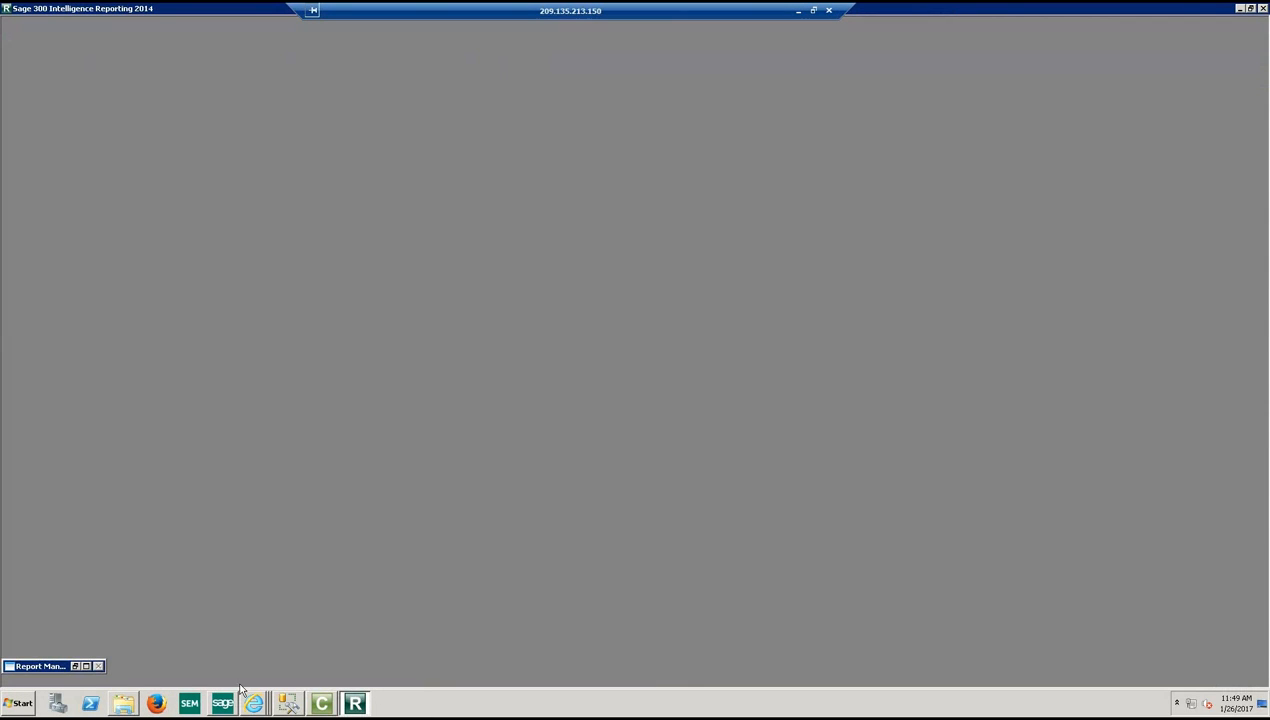
left_click(87, 666)
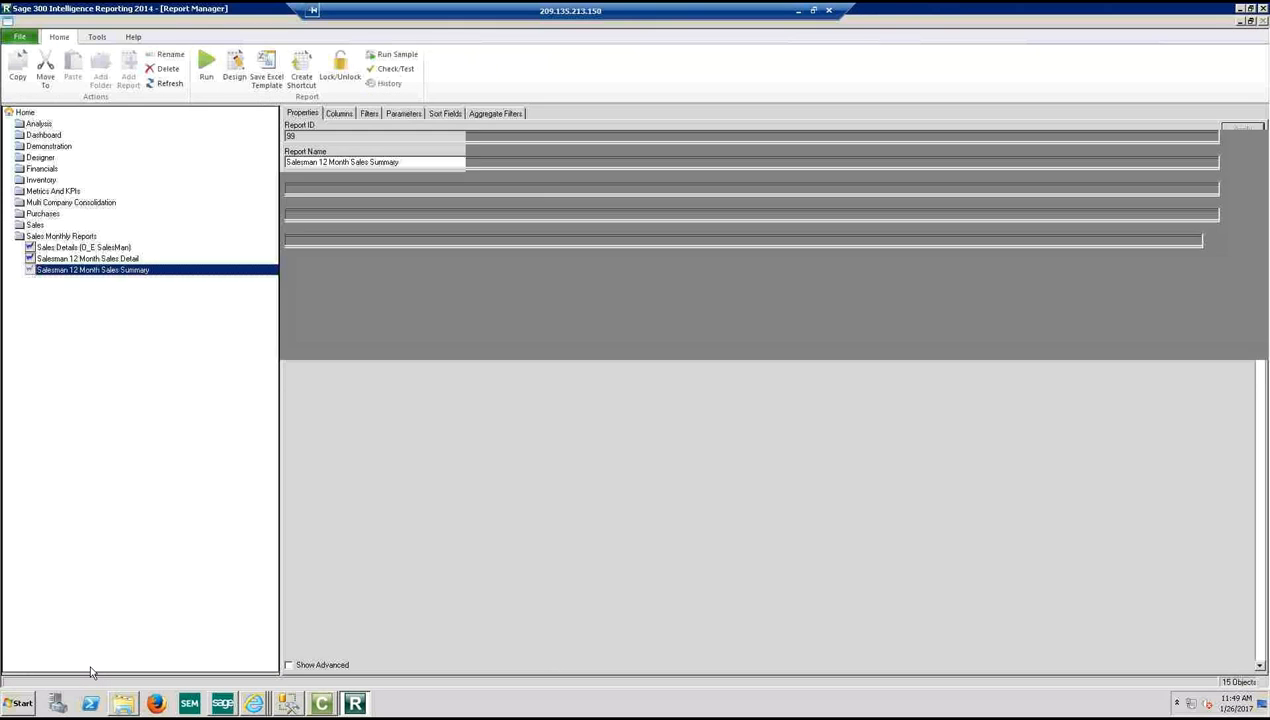
double_click(45, 272)
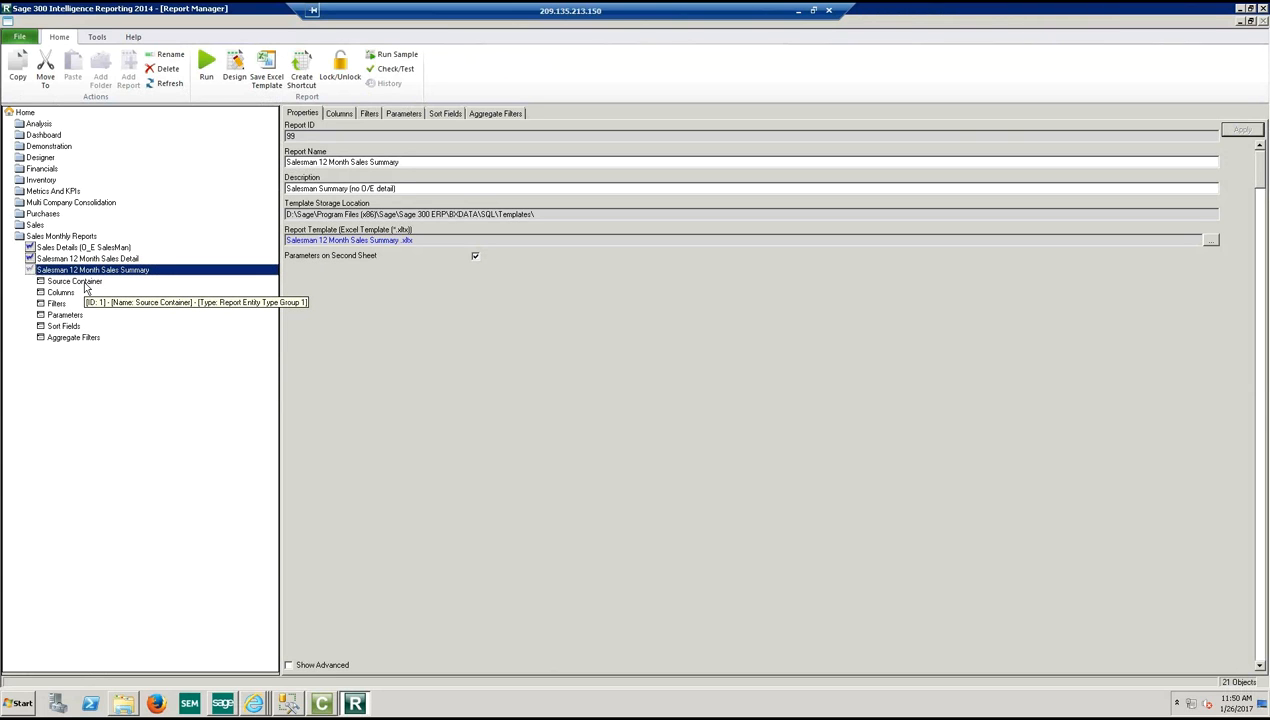
double_click(86, 285)
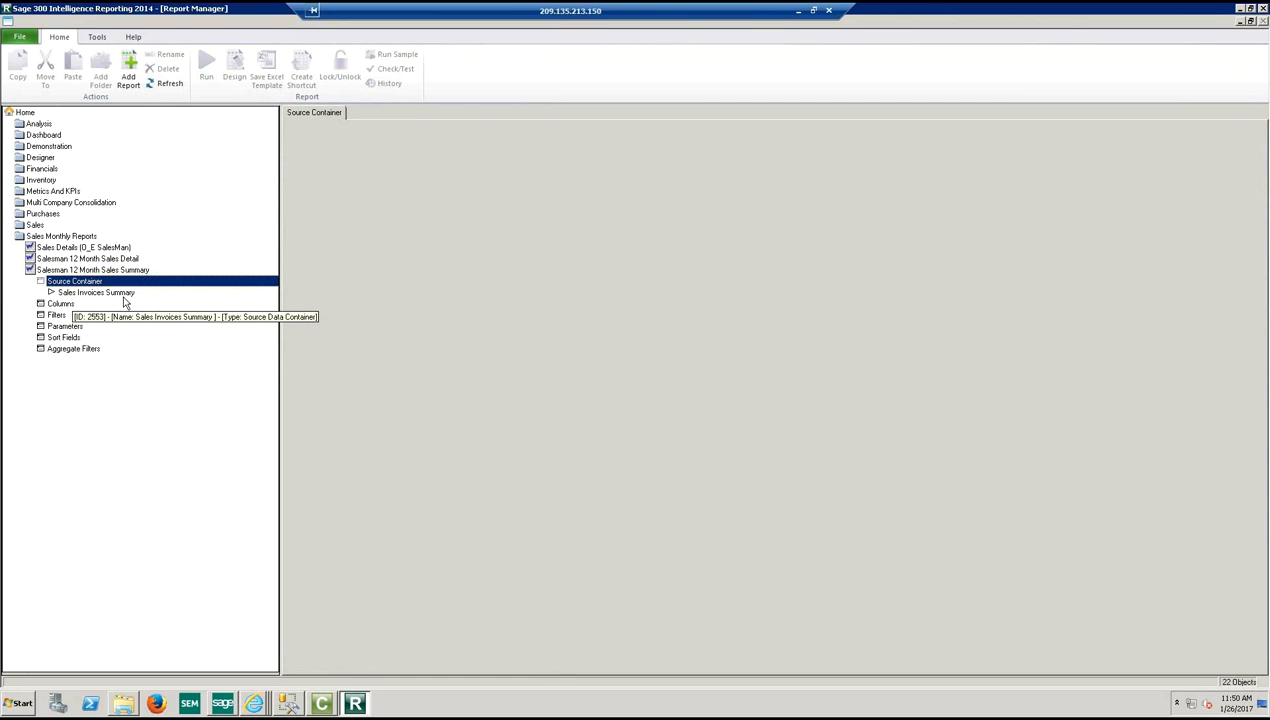
Show the columns of Salesman 12 Month Sales Summary and browse the fields available to add in an enlarged chooser, adding none.
left_click(78, 270)
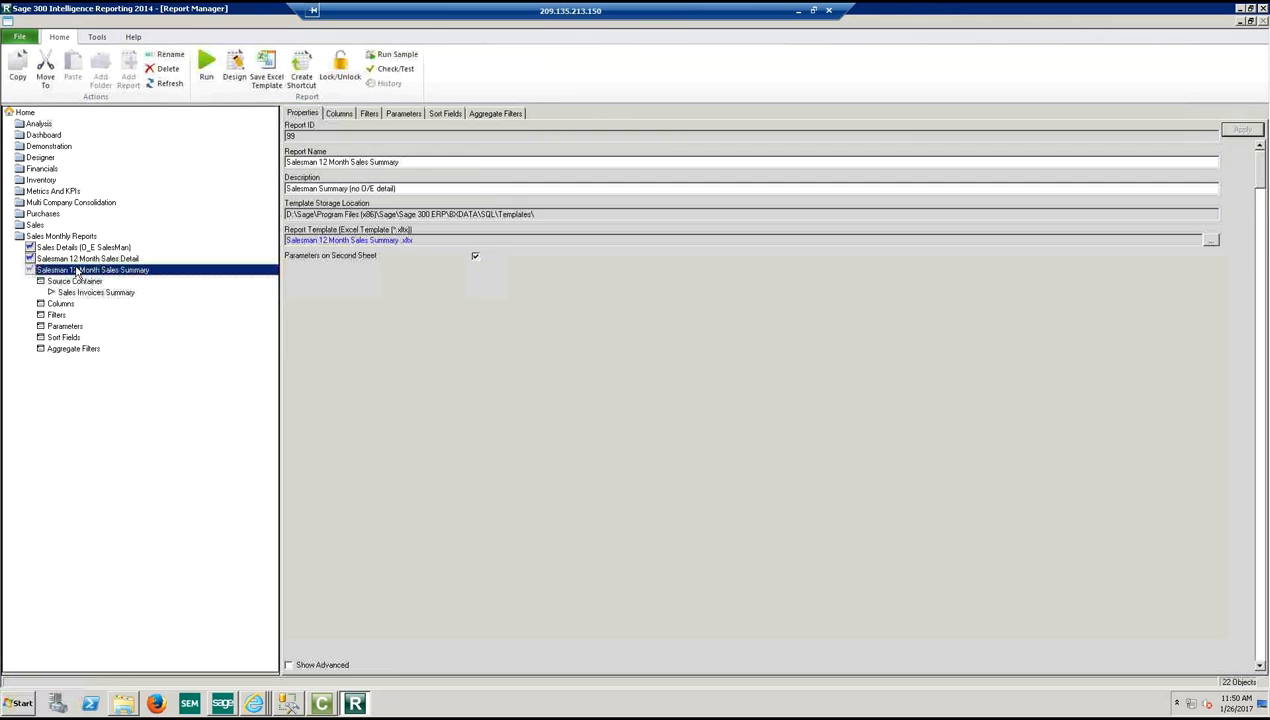
left_click(340, 116)
left_click(1232, 137)
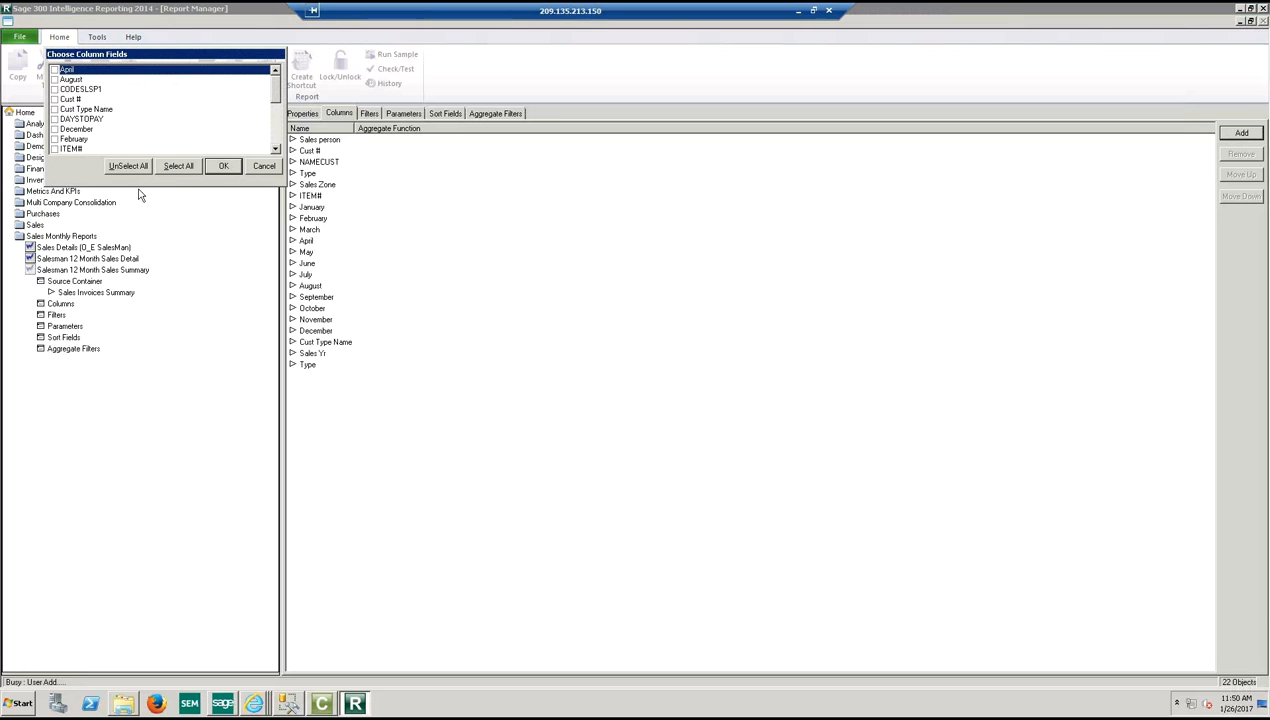
left_click_drag(143, 186, 161, 247)
left_click_drag(192, 460, 192, 461)
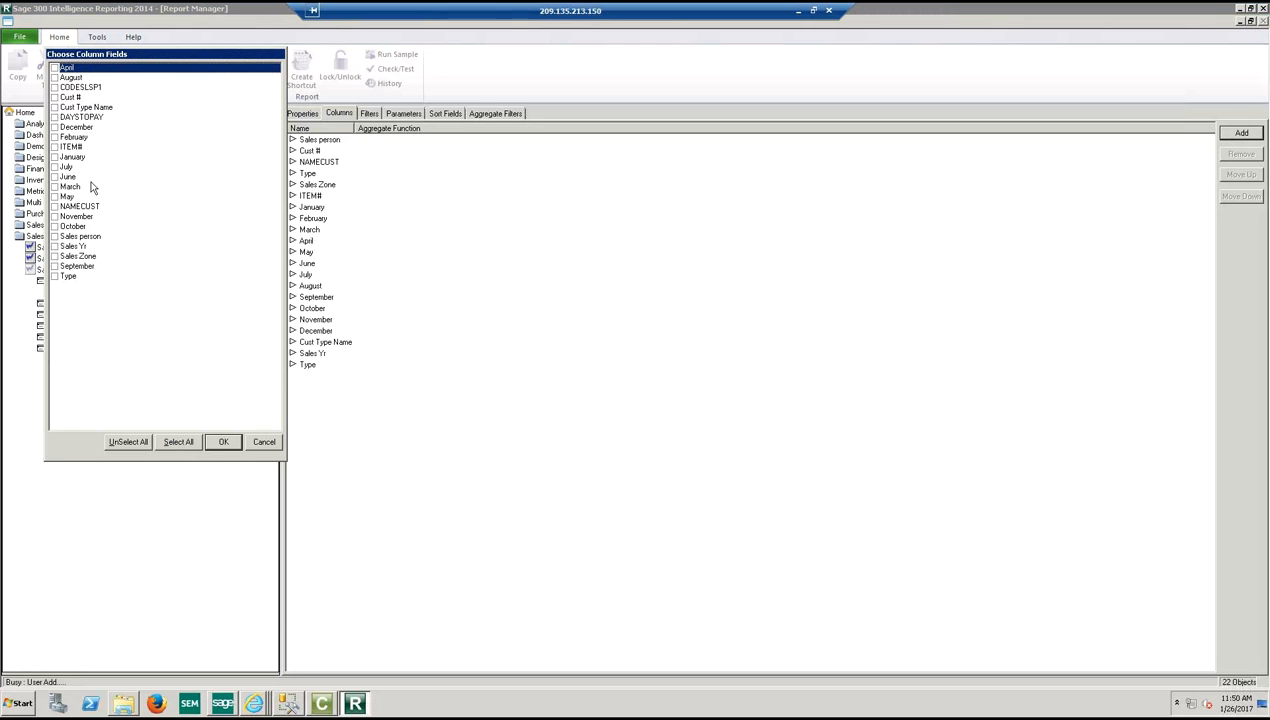
left_click(257, 447)
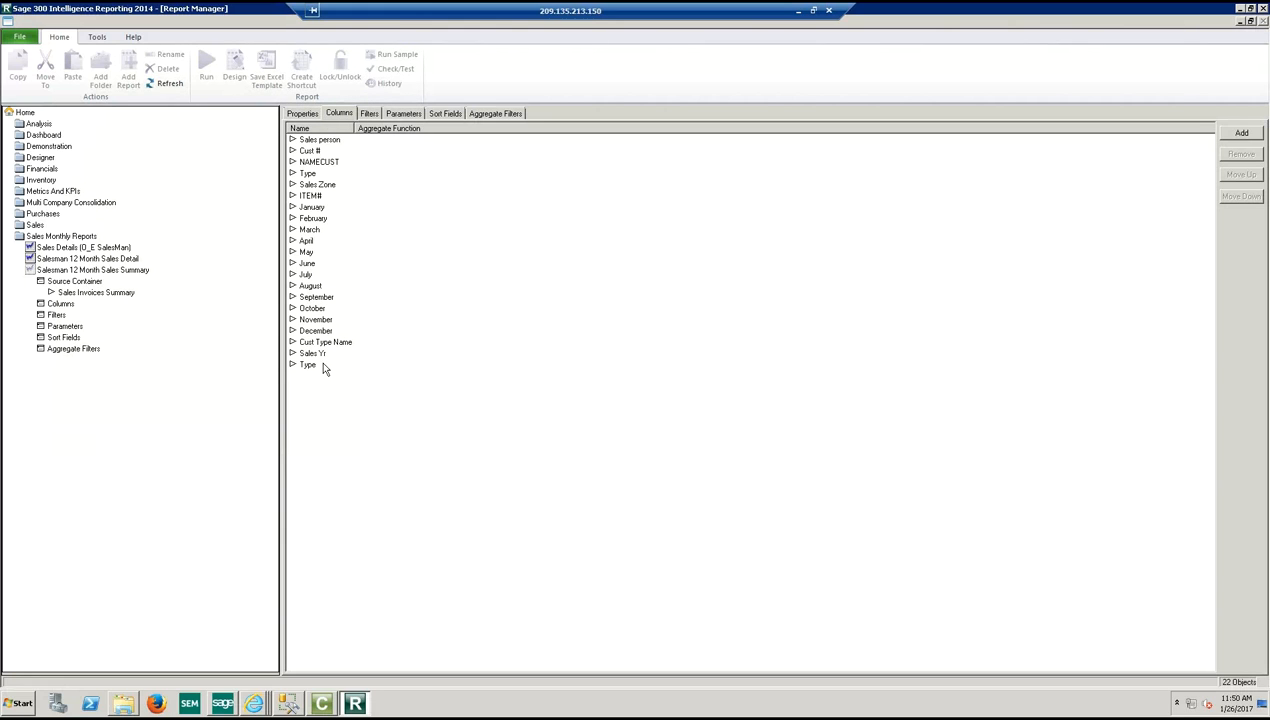
Review the report's February and Cust Type Name columns, its filters, and its parameters including the lower Type limit.
left_click(328, 219)
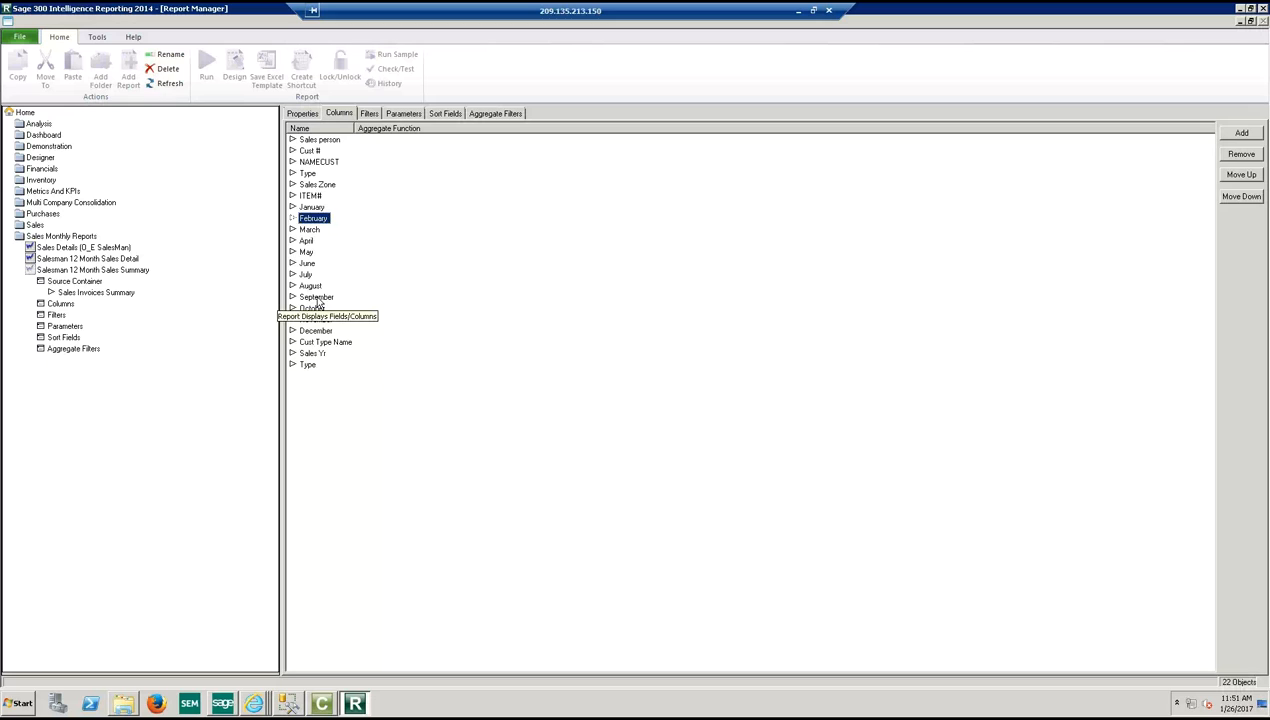
left_click(320, 342)
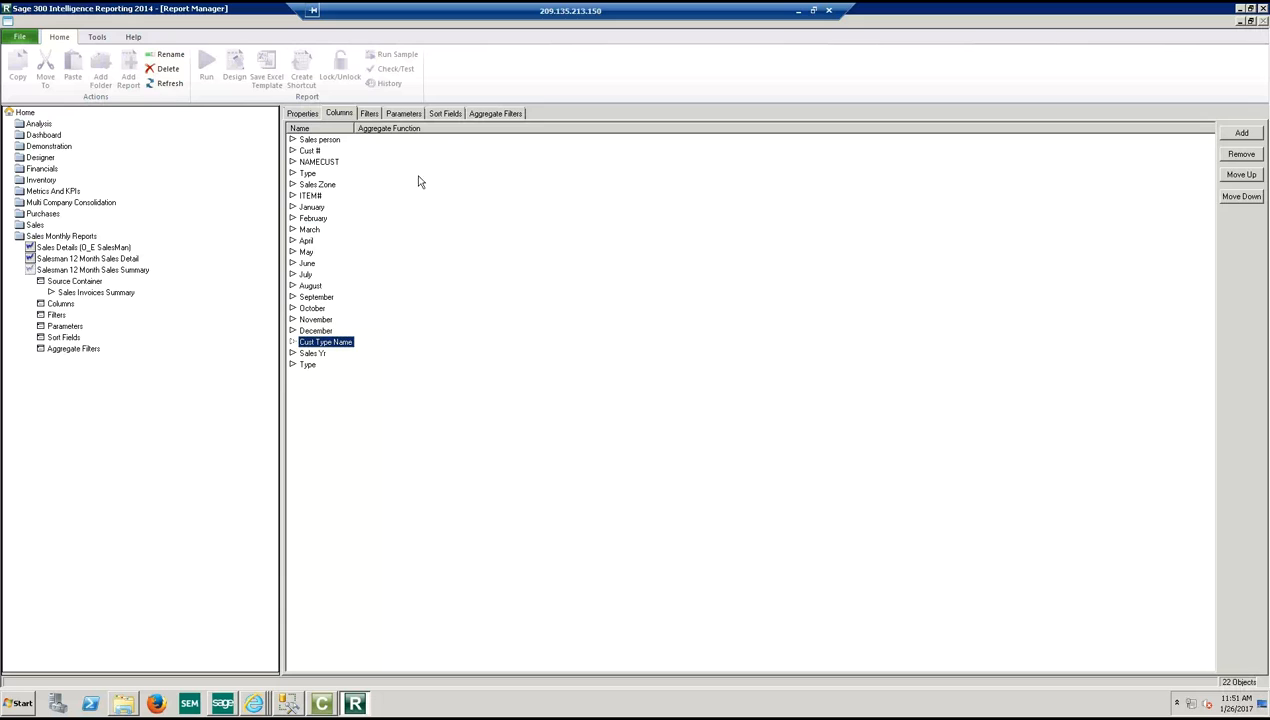
left_click(370, 116)
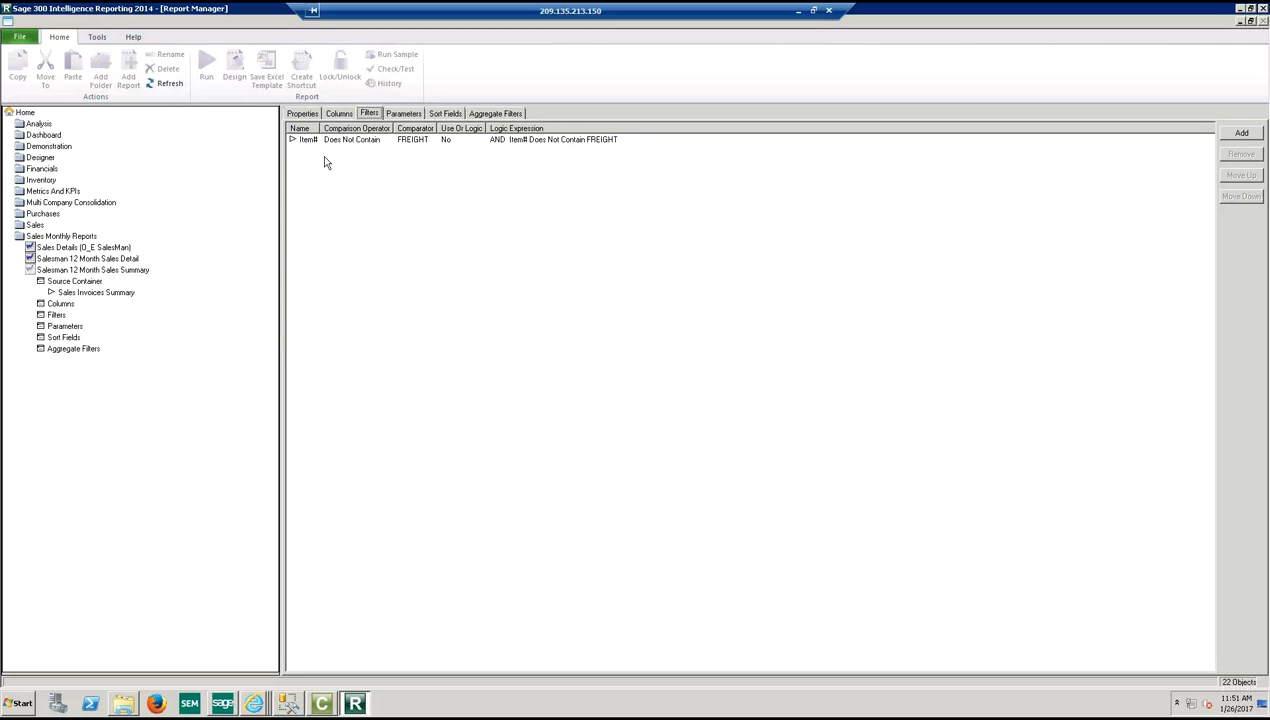
left_click(403, 115)
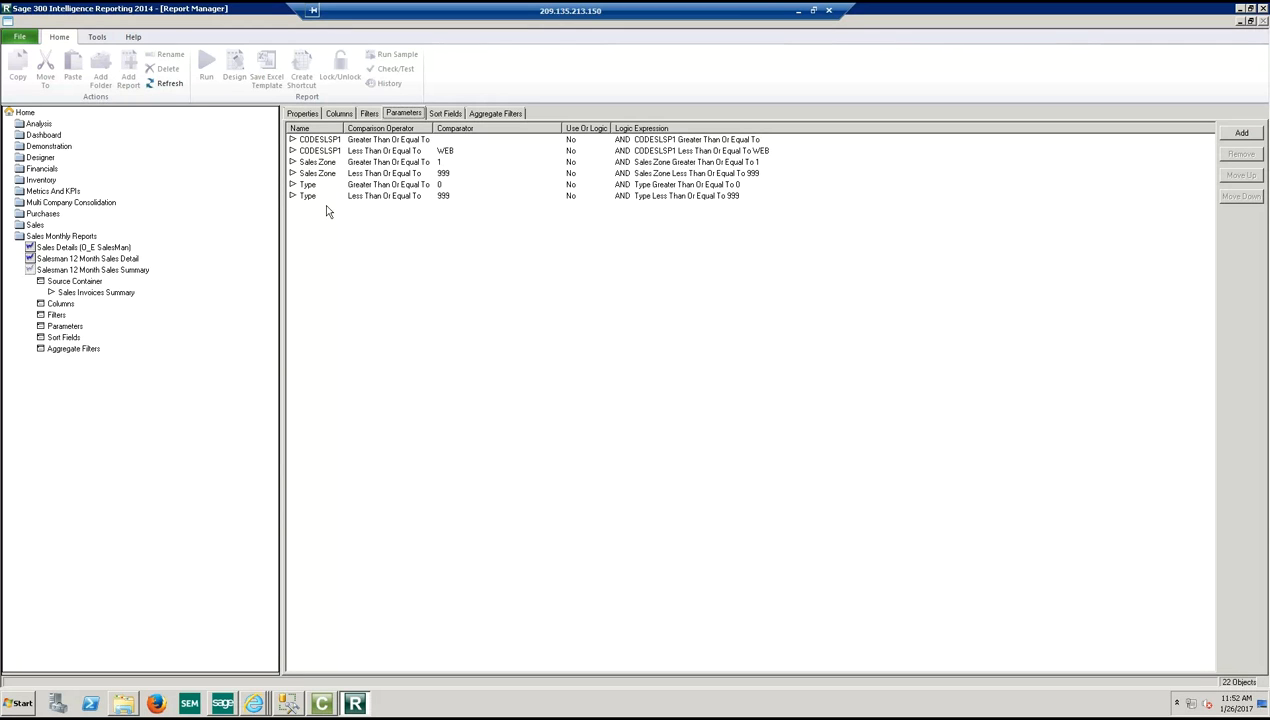
left_click(310, 186)
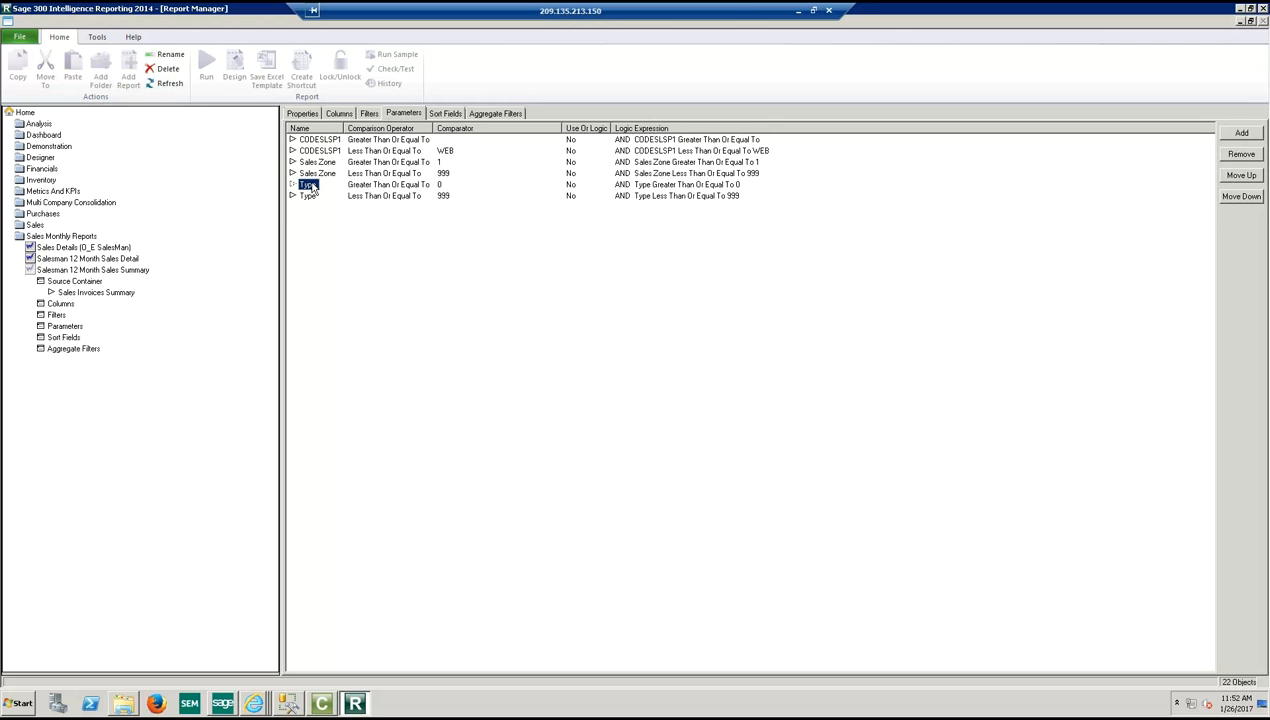
Examine the TRANTYPE field in the Sales History Details table definition in Internet Explorer, and return to Report Manager.
left_click(254, 704)
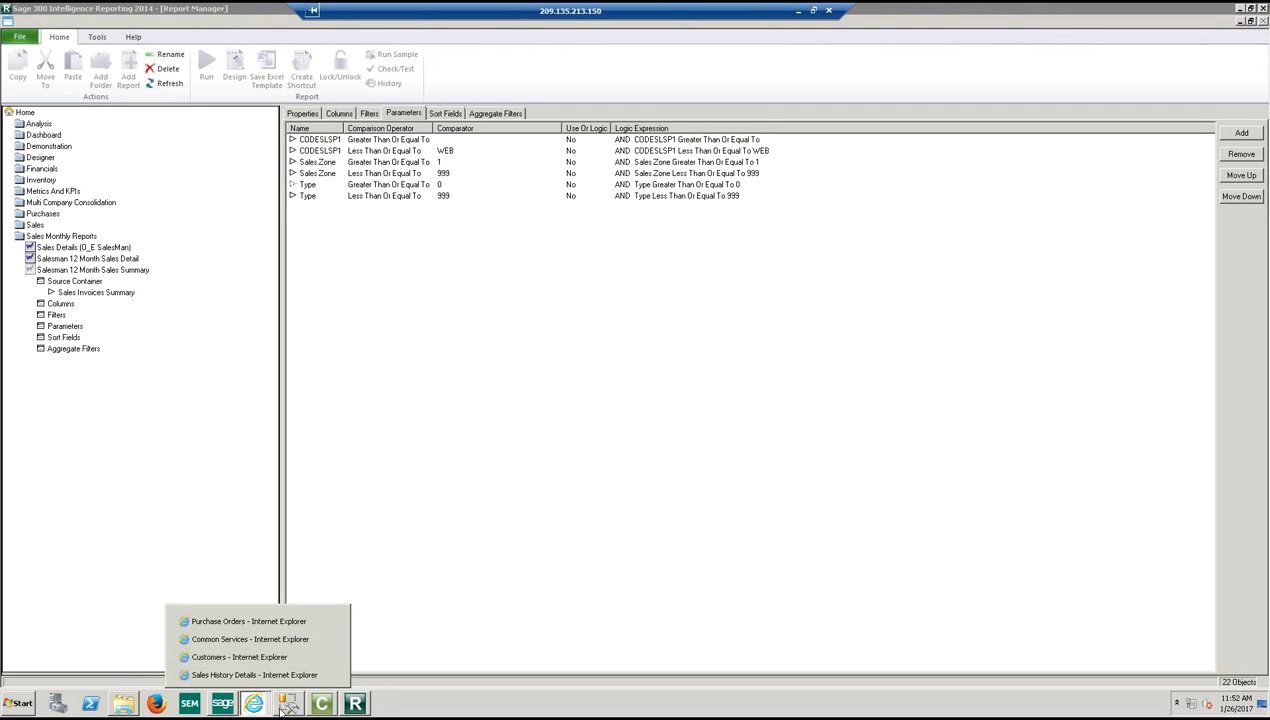
left_click(238, 677)
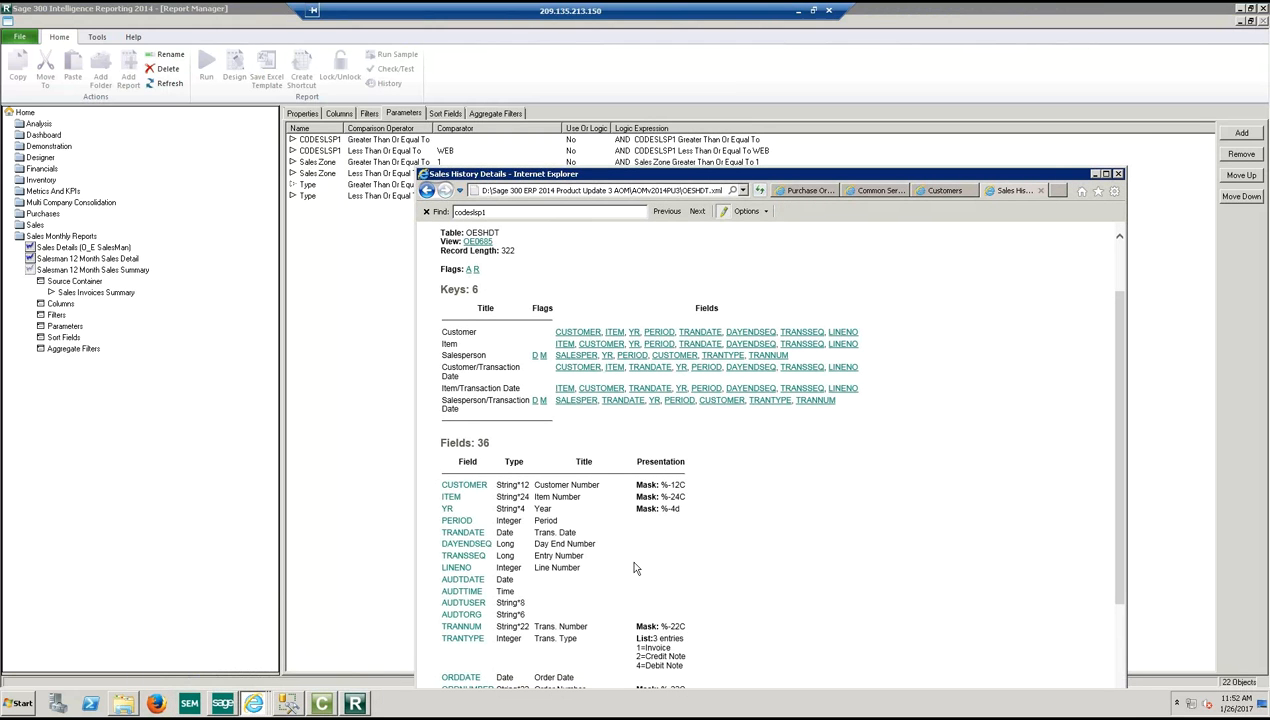
scroll(633, 568, "down", 2)
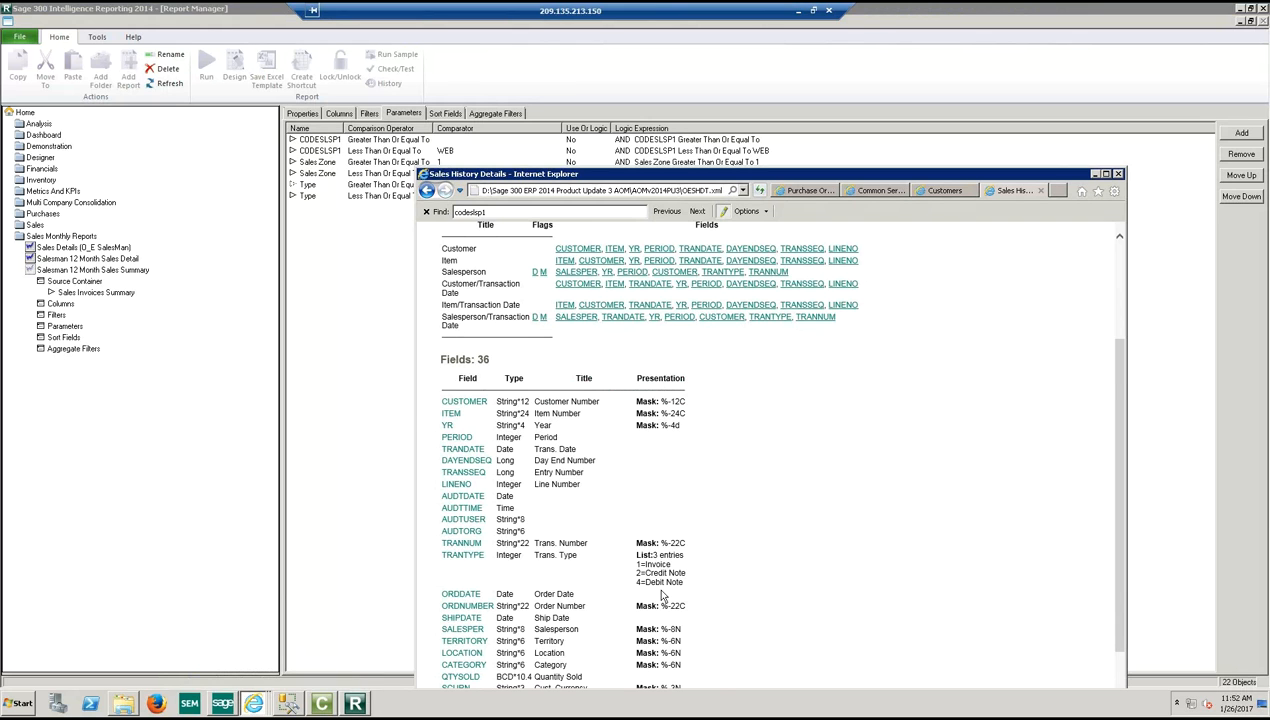
scroll(661, 596, "down", 2)
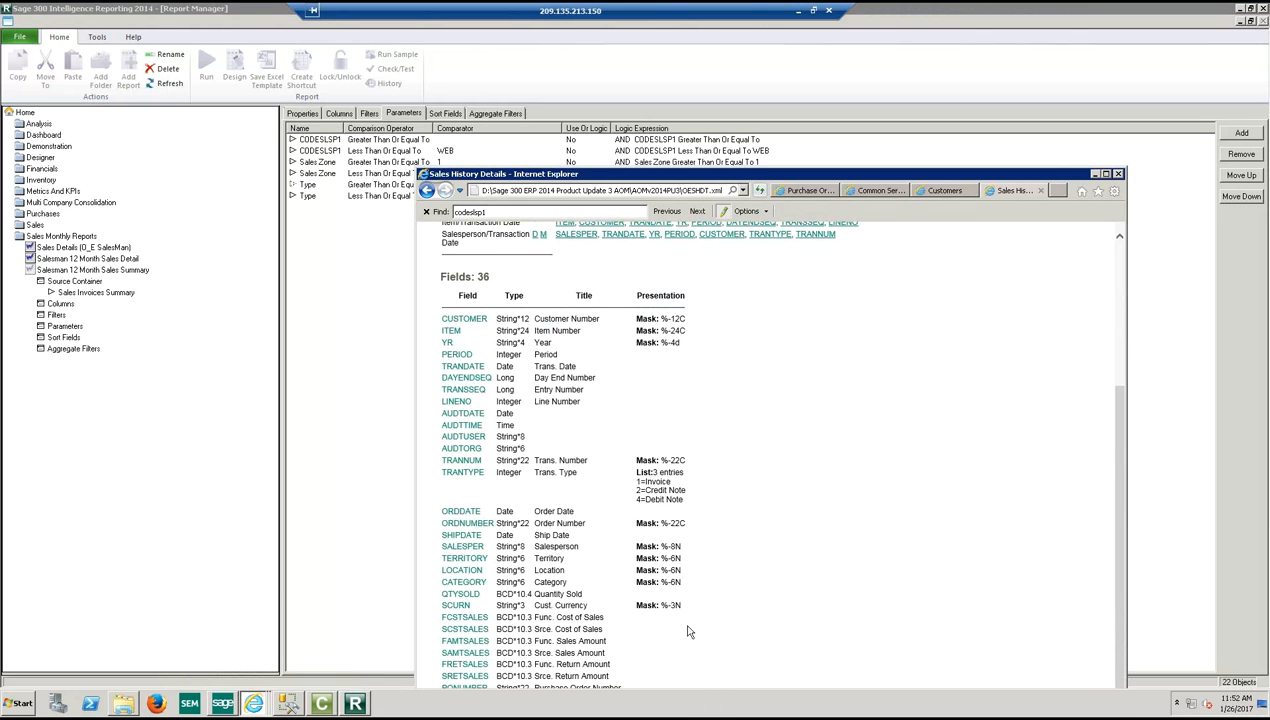
scroll(688, 631, "down", 2)
scroll(688, 631, "up", 4)
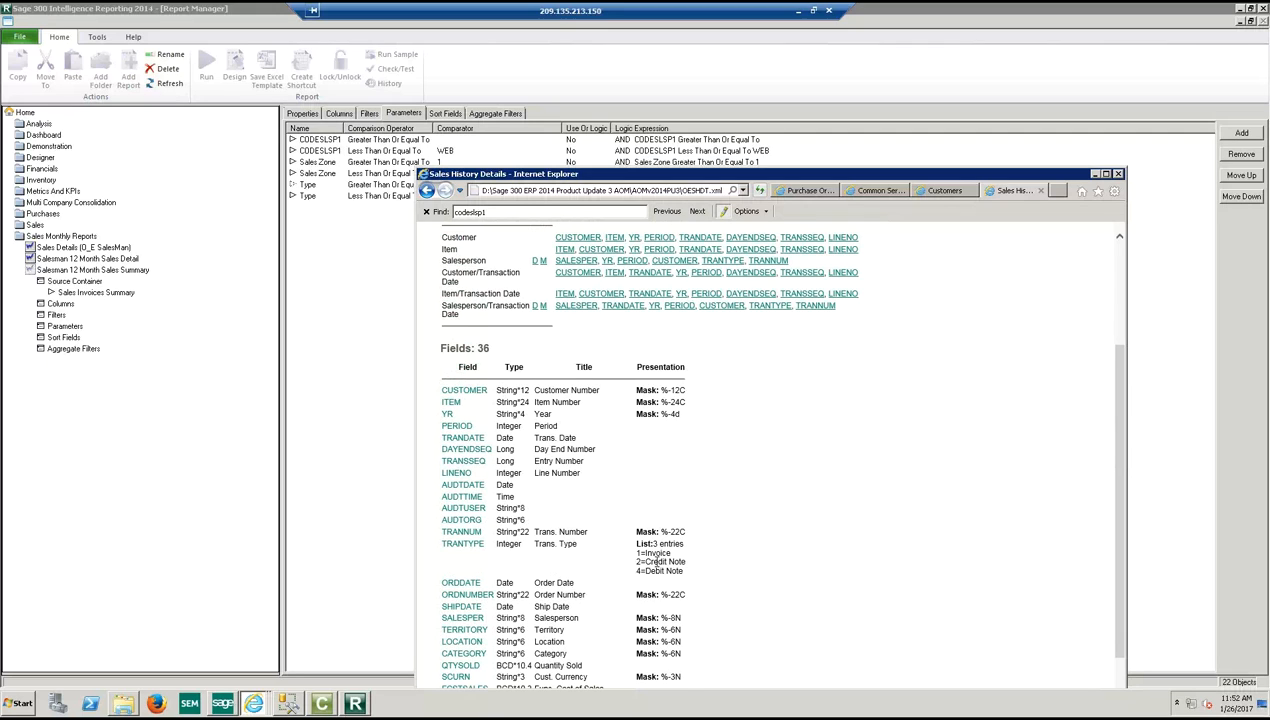
left_click(405, 240)
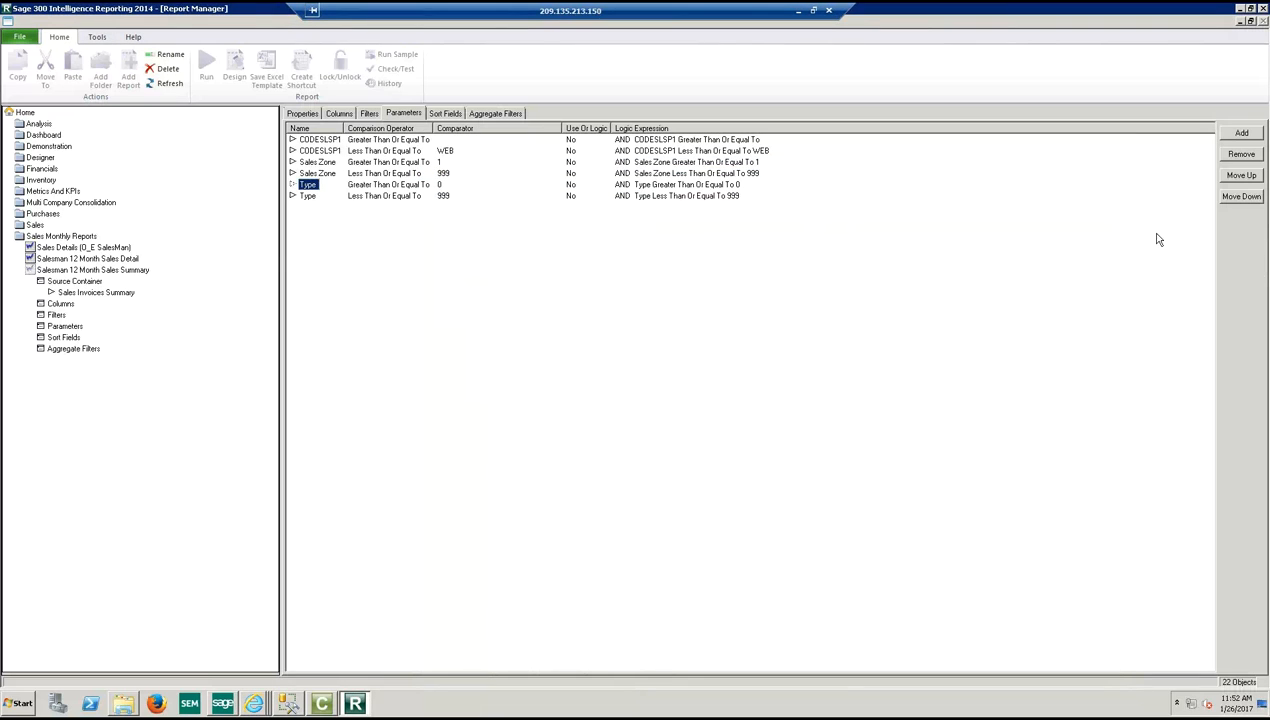
Check the sort fields available for the report without adding any, and display its advanced properties.
left_click(445, 117)
left_click(446, 116)
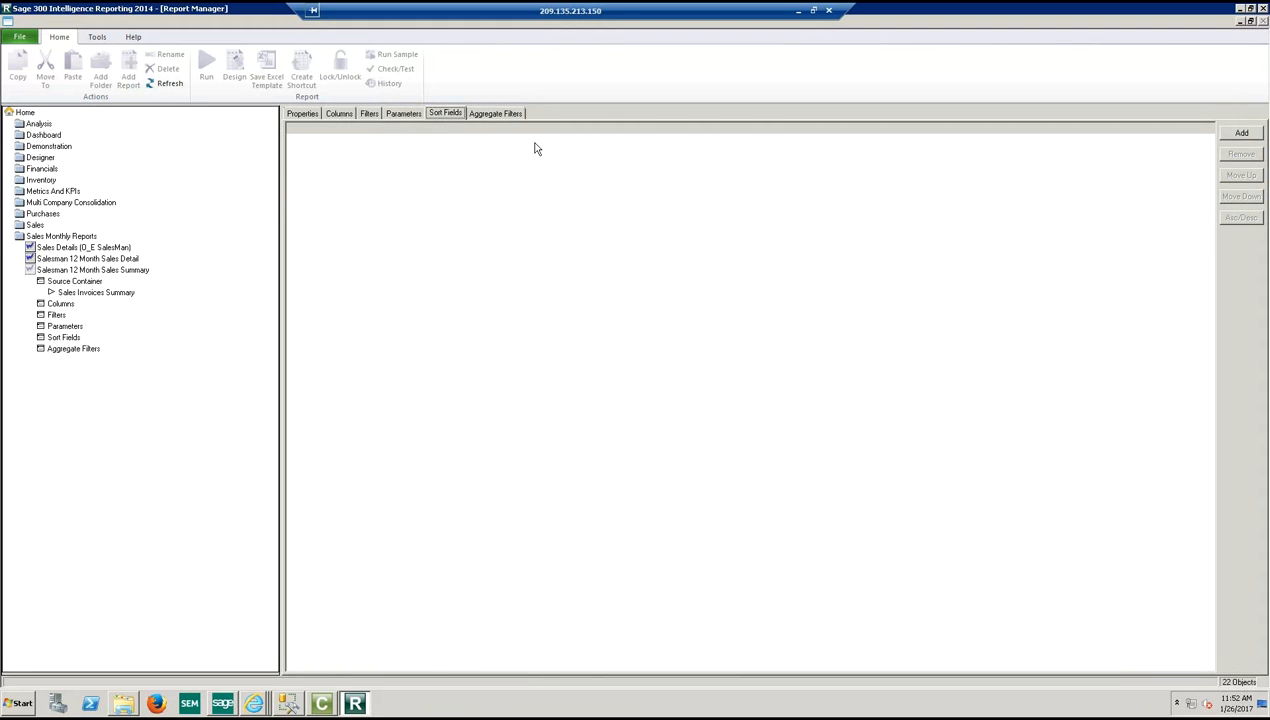
left_click(1241, 136)
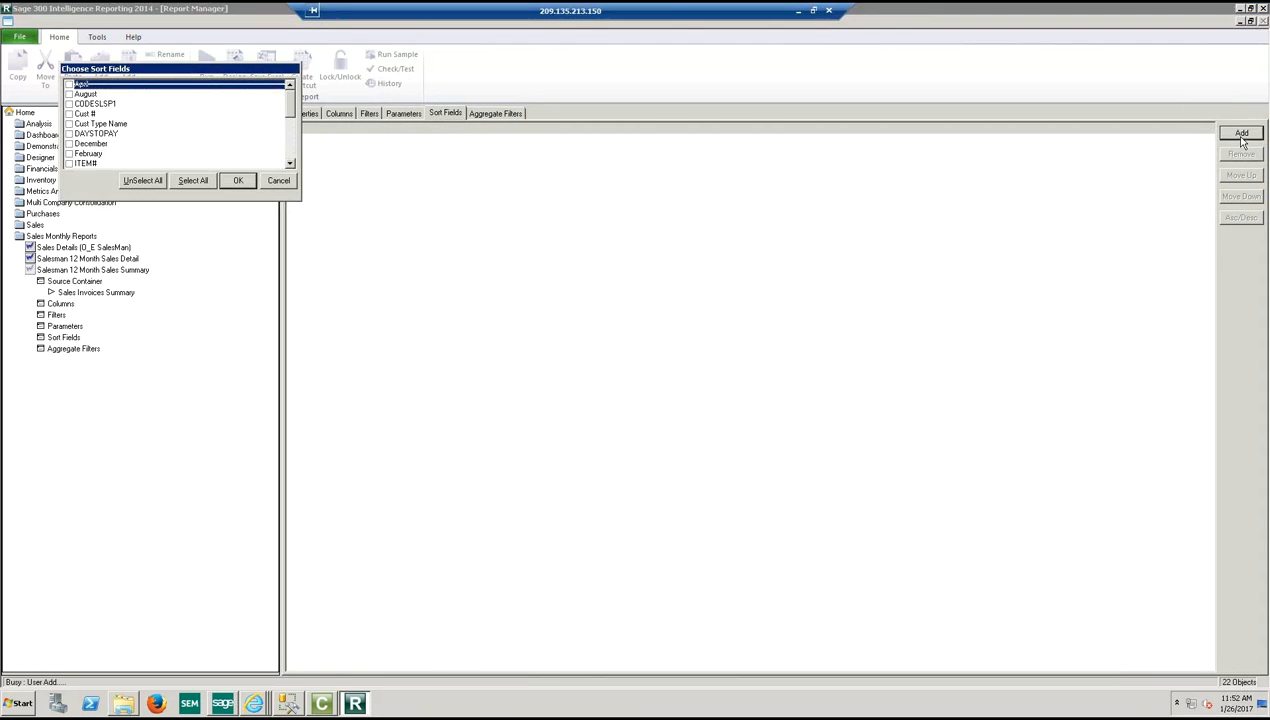
left_click(283, 182)
left_click(303, 114)
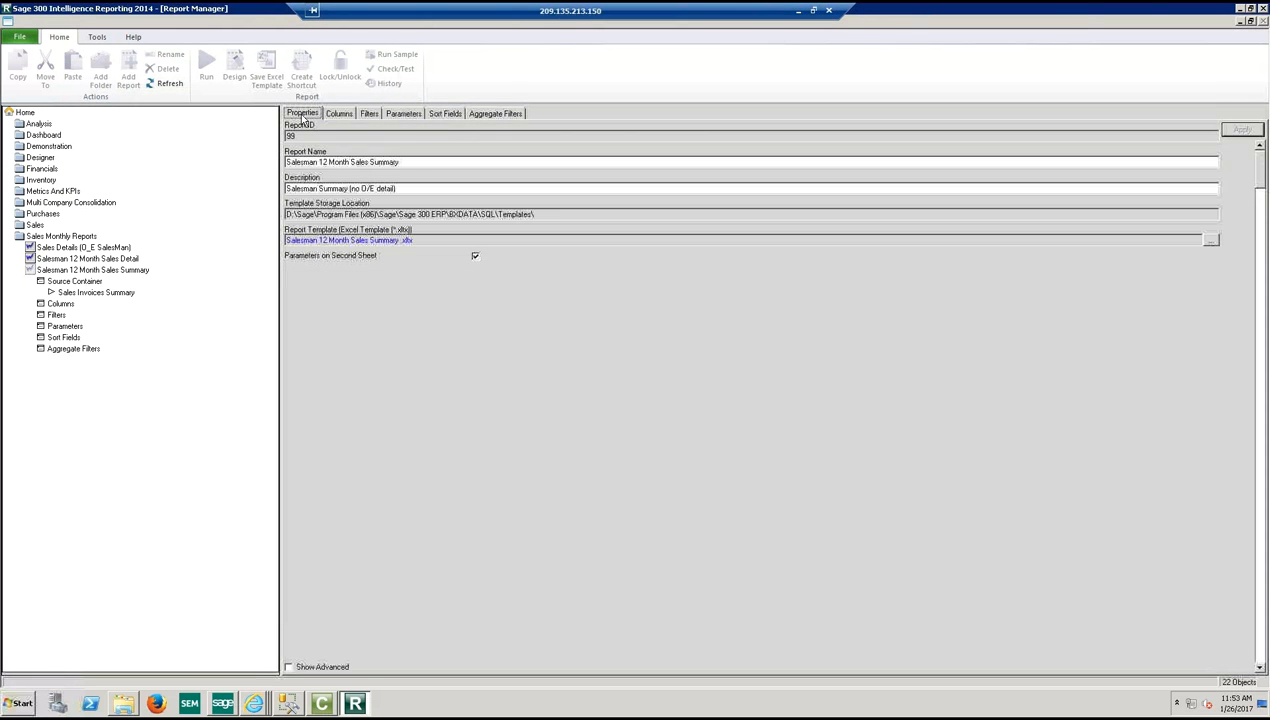
left_click(289, 667)
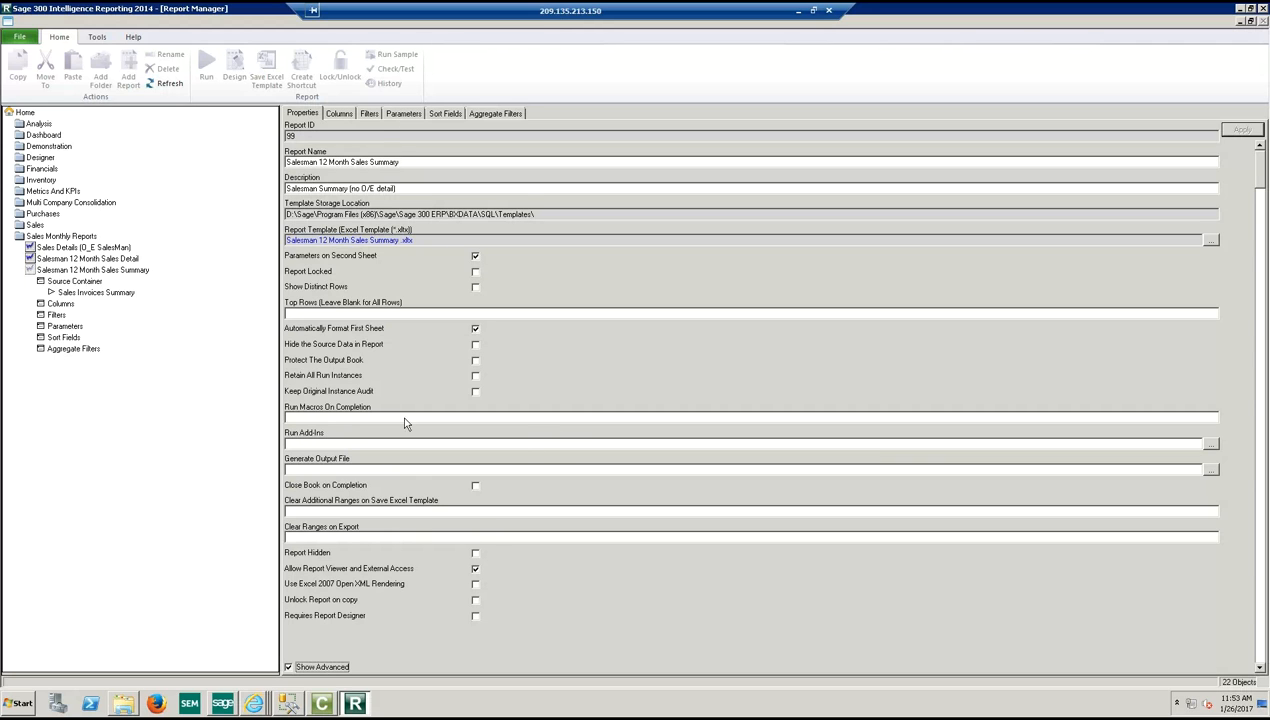
Run the Salesman 12 Month Sales Summary report with its default salesperson, sales zone and type parameters.
left_click(44, 280)
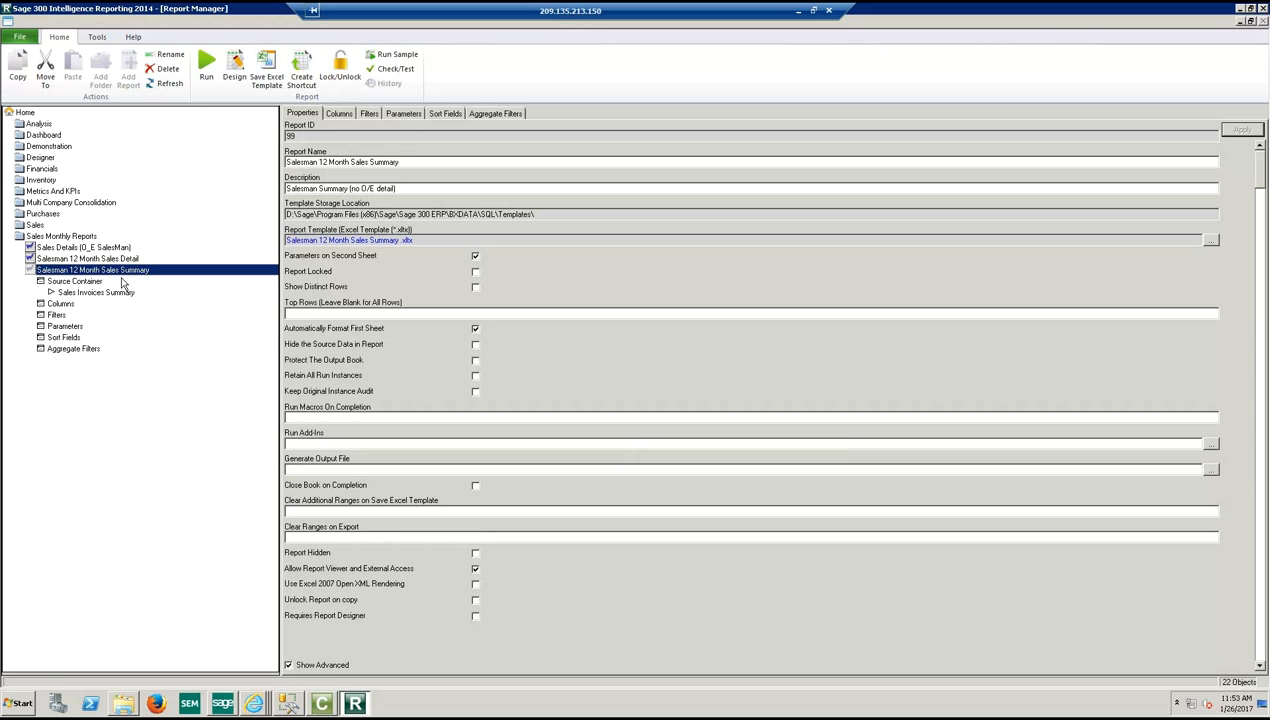
left_click(210, 64)
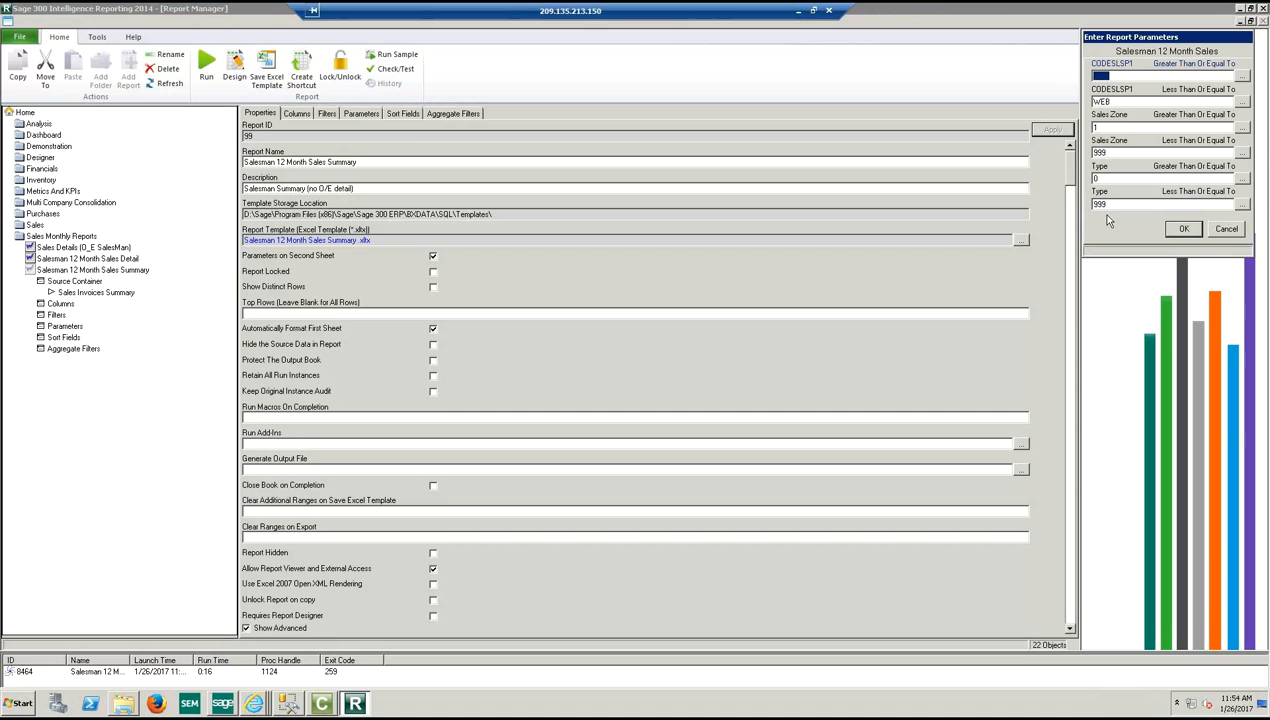
left_click(1183, 228)
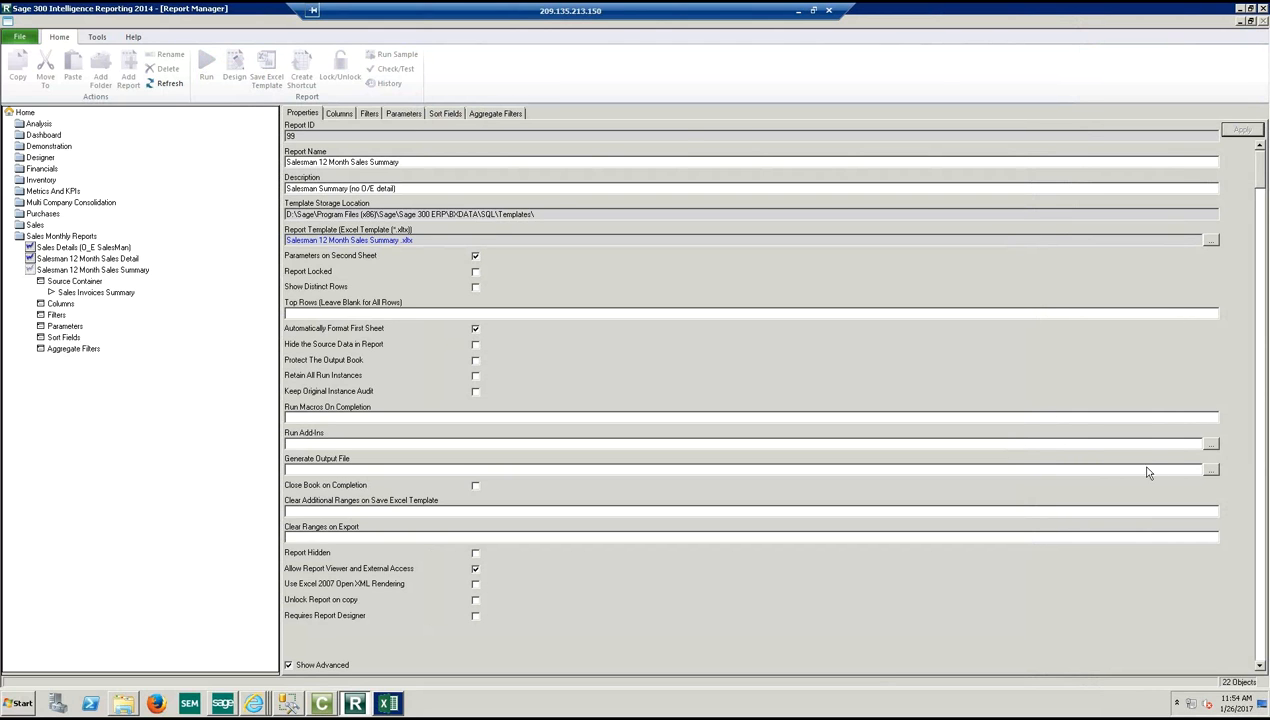
Switch to the Excel output of the Salesman 12 Month Sales Summary and display the start of the raw data on Sheet1.
left_click(387, 704)
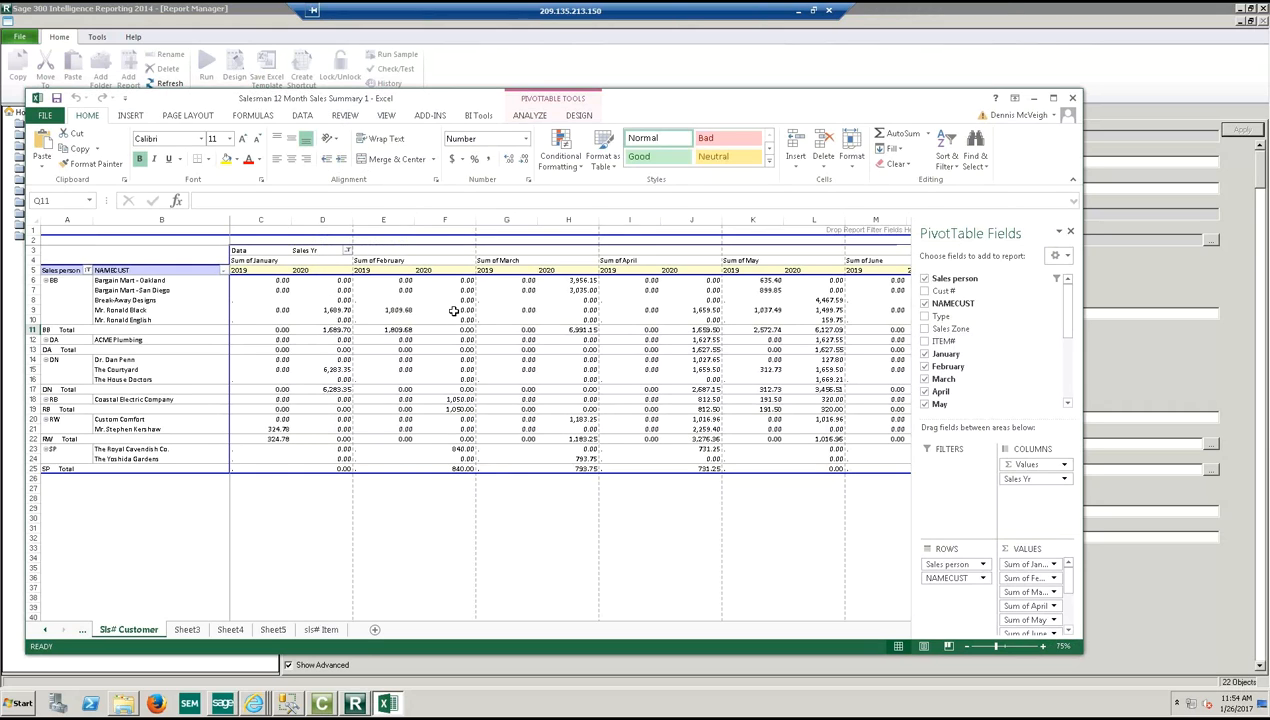
left_click(44, 630)
left_click(44, 631)
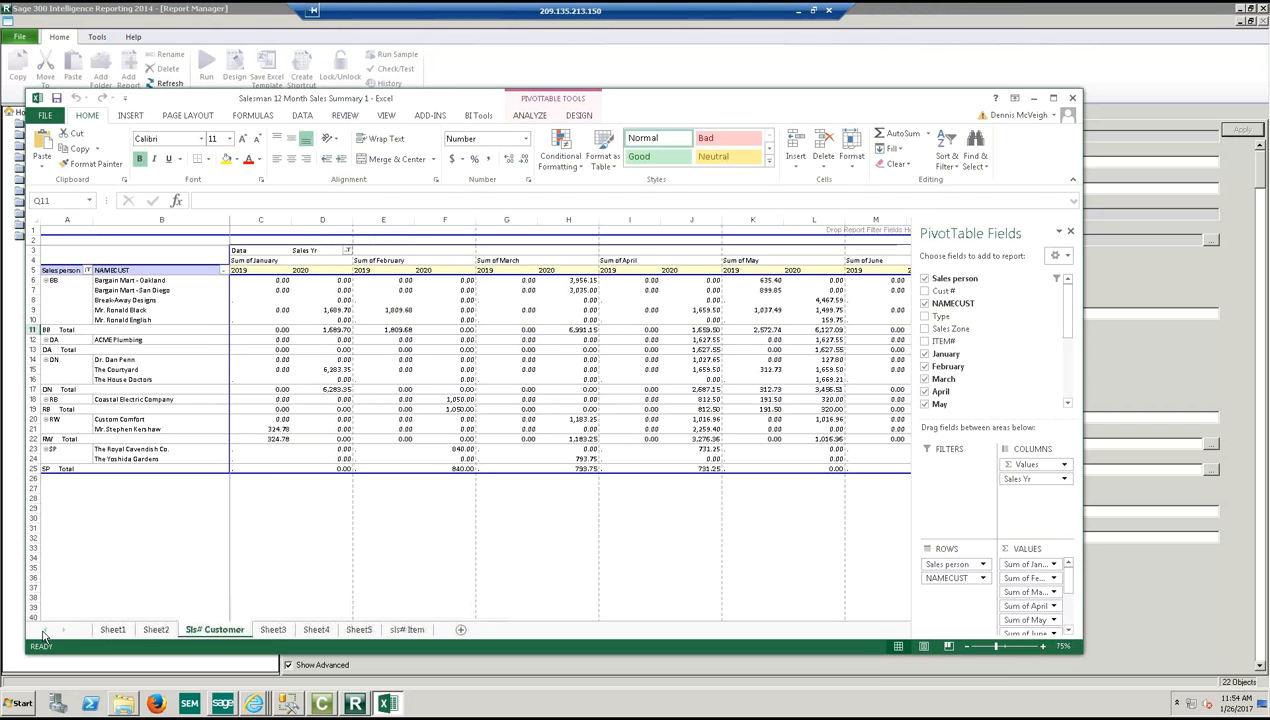
left_click(113, 632)
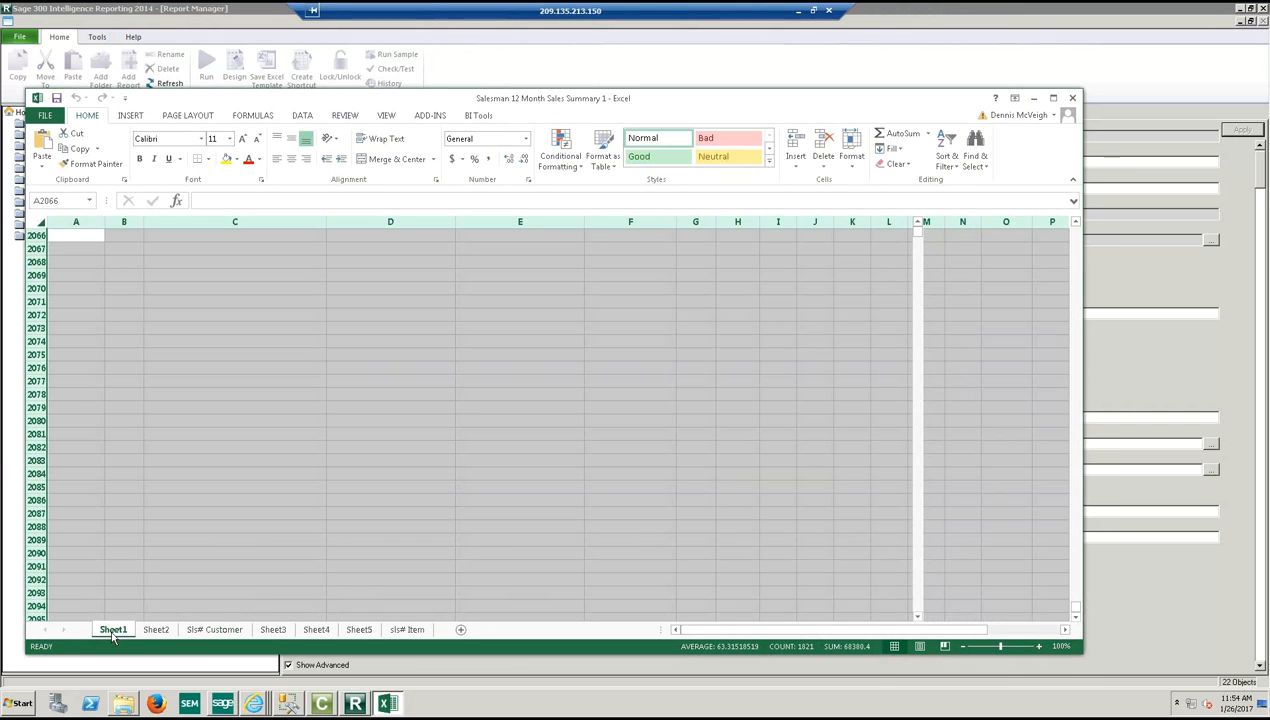
key("ctrl+Home")
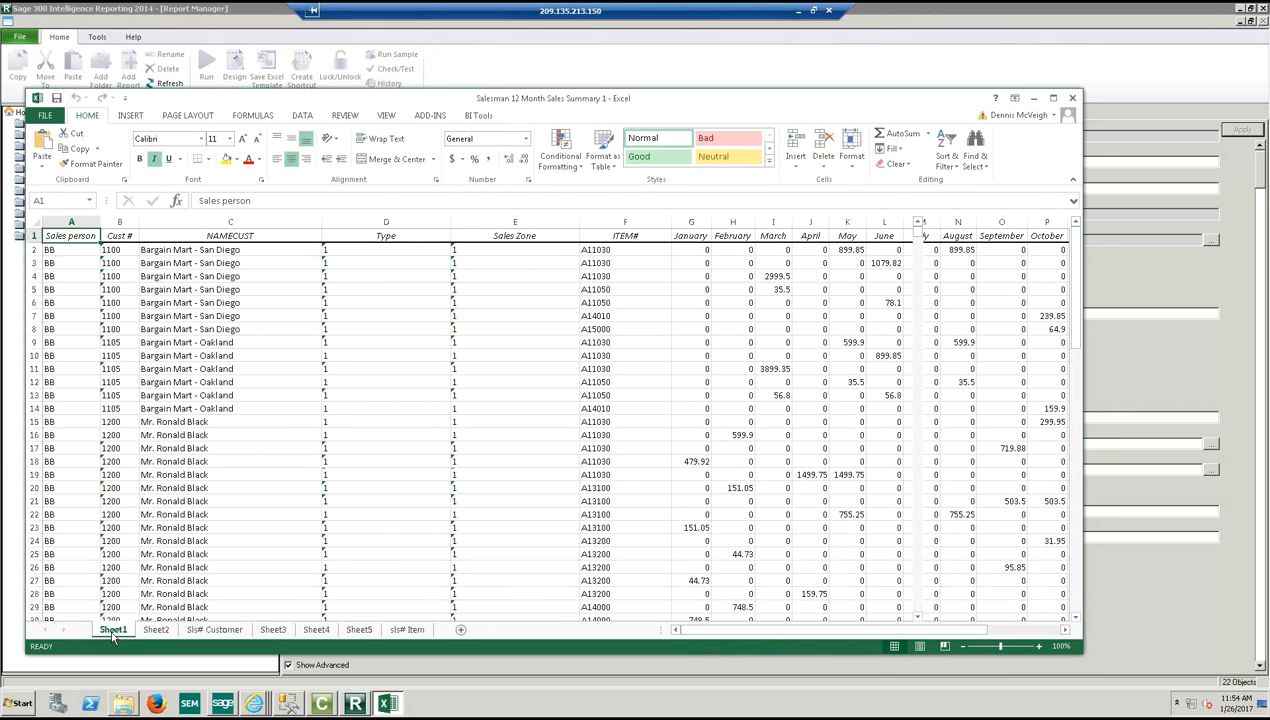
Look across the Sheet1 column headings from Cust # through the twelve months to Cust Type Name.
key("Right")
key("Right")
key("Right")
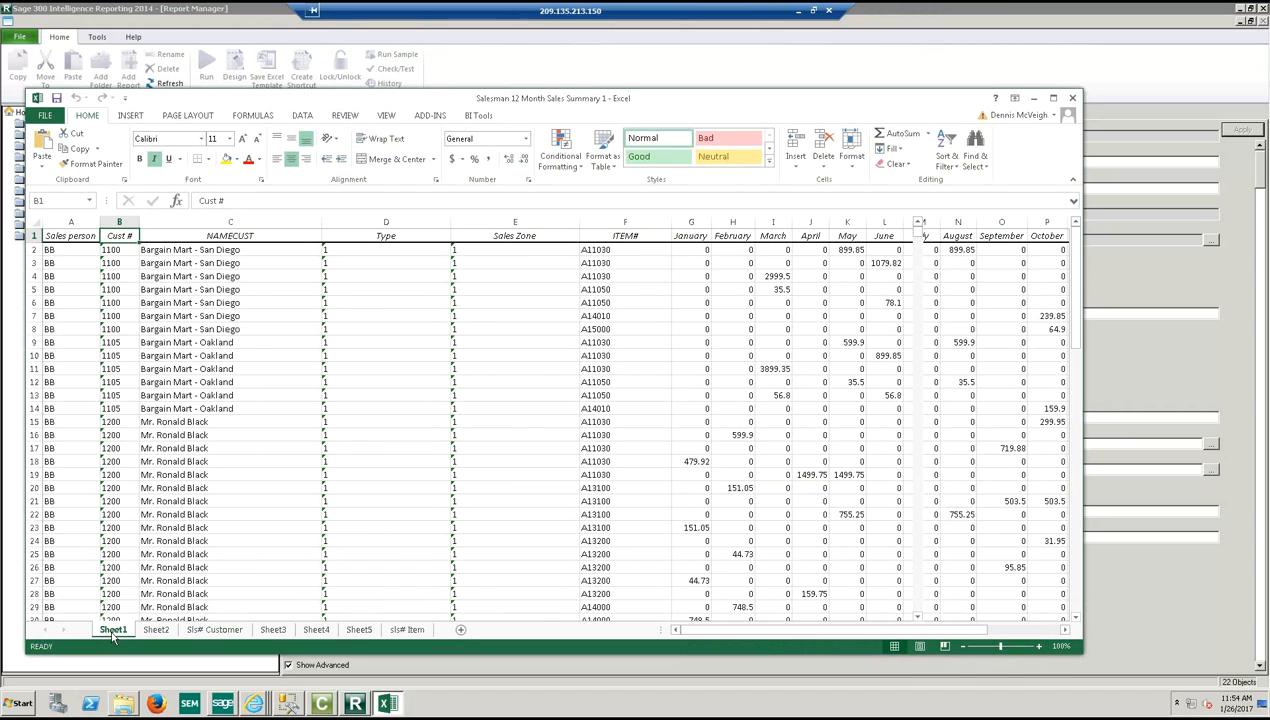
key("Right")
key("Right")
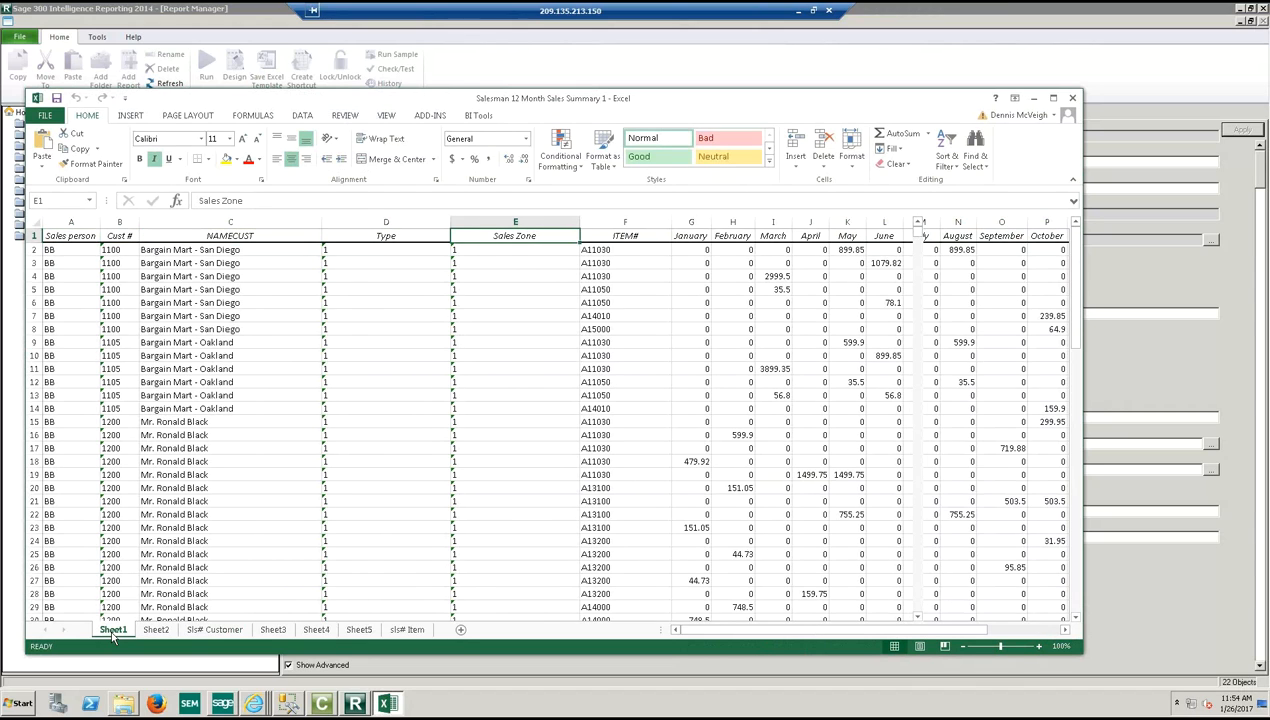
key("Right")
key("Right")
key("Right")
key("Right")
key("Right")
key("Right")
key("Right")
key("Right")
key("Right")
key("Right")
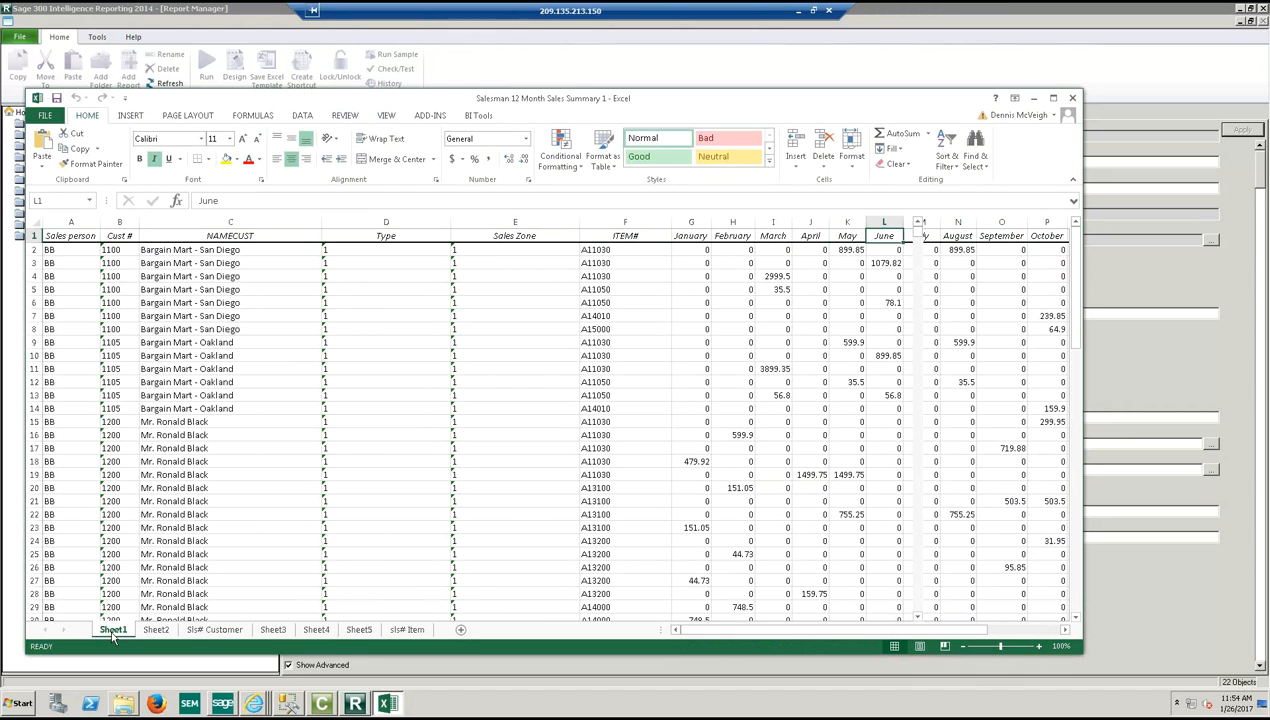
key("Right")
key("Right")
key("Right")
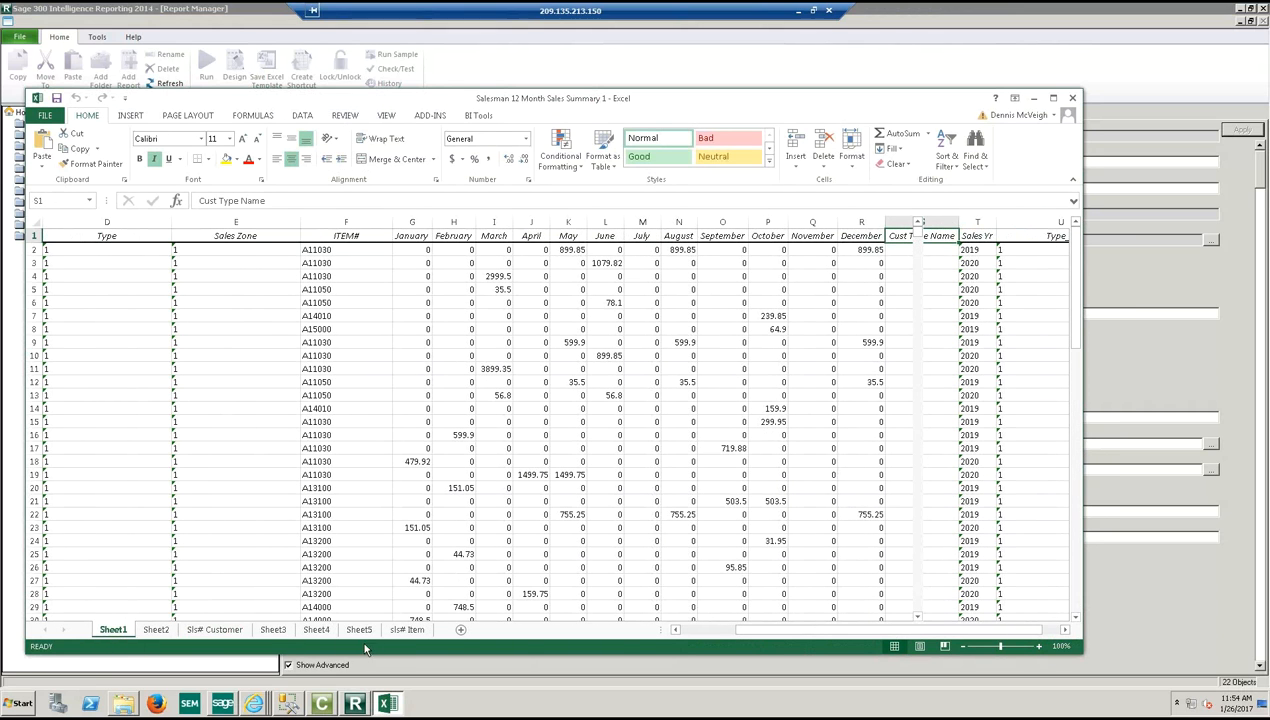
Examine the pivot table by item on the sls# Item sheet and the one by customer on the Sls# Customer sheet.
left_click(397, 631)
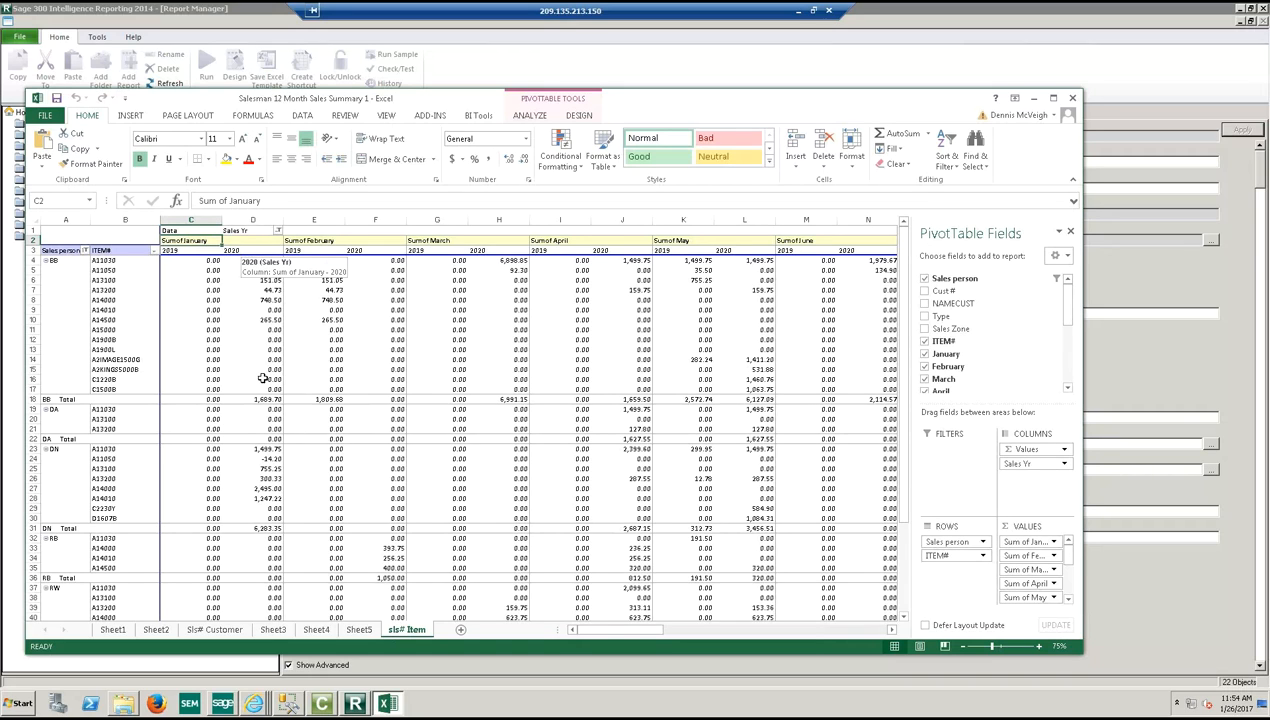
left_click(214, 630)
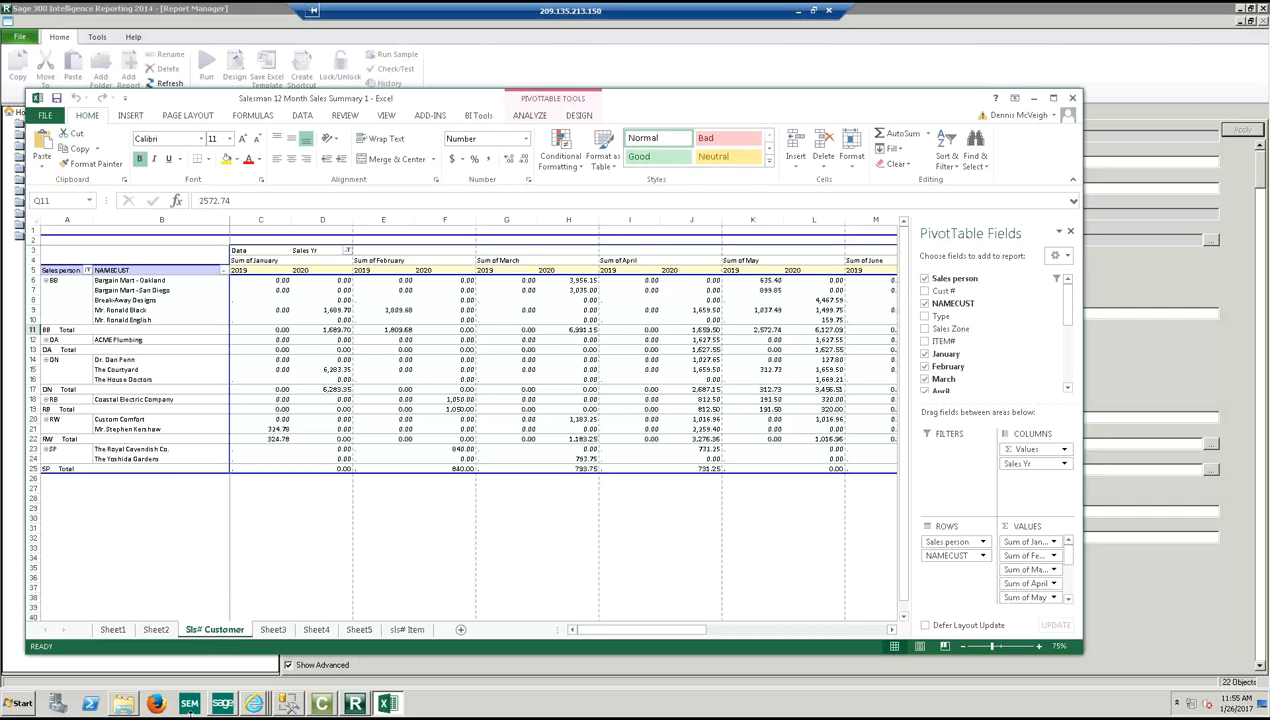
Switch to the PowerPoint presentation and review the slides from Excel Raw Data through Switch to Sage 300 BI Report.
left_click(798, 12)
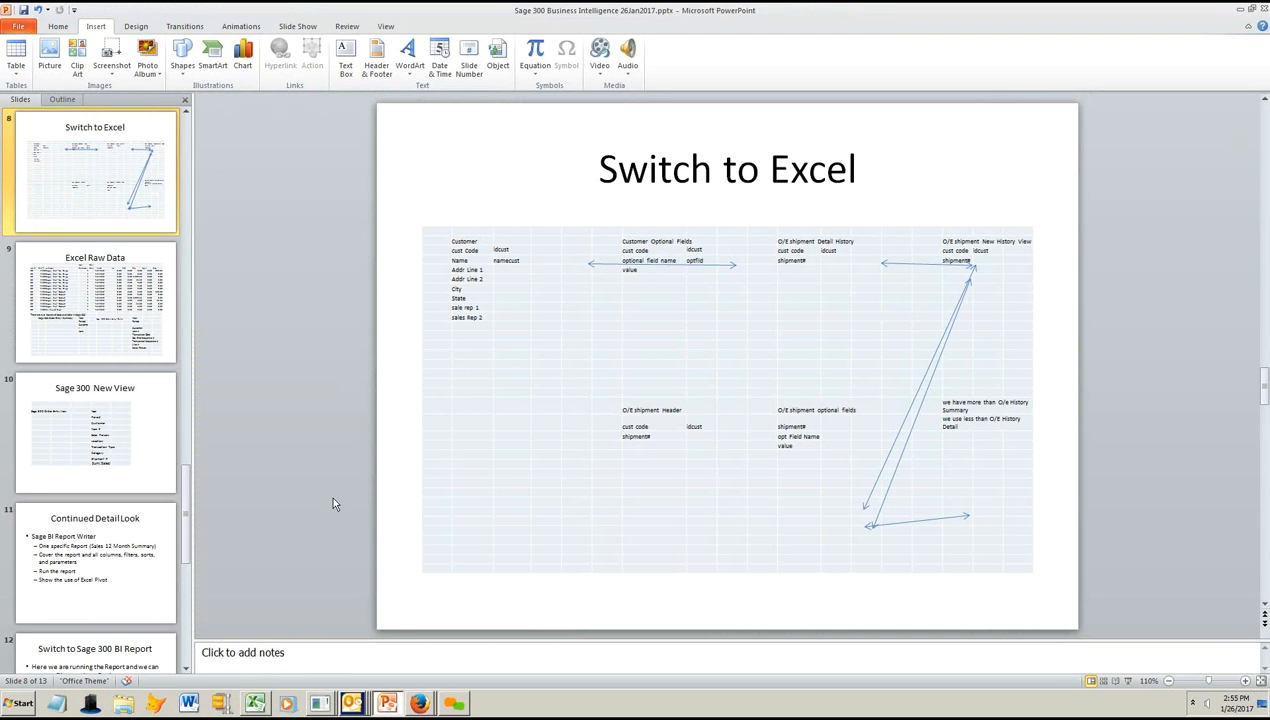
scroll(541, 498, "down", 1)
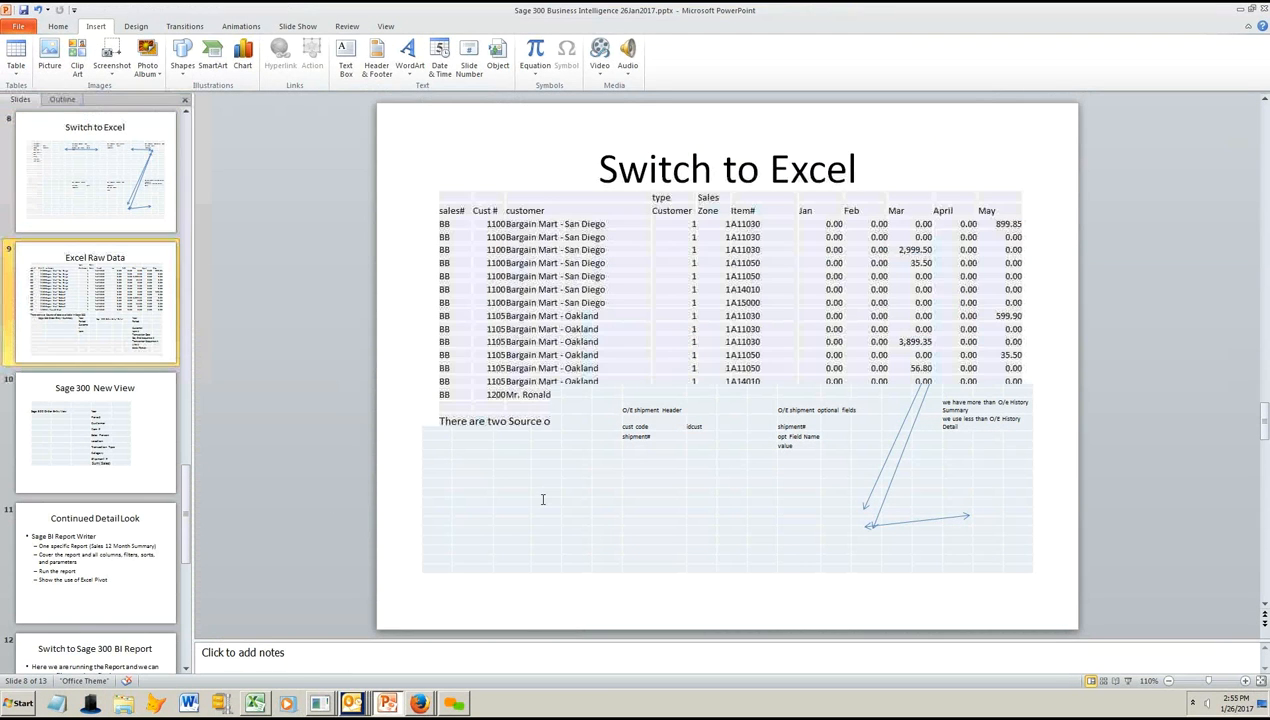
scroll(543, 498, "down", 1)
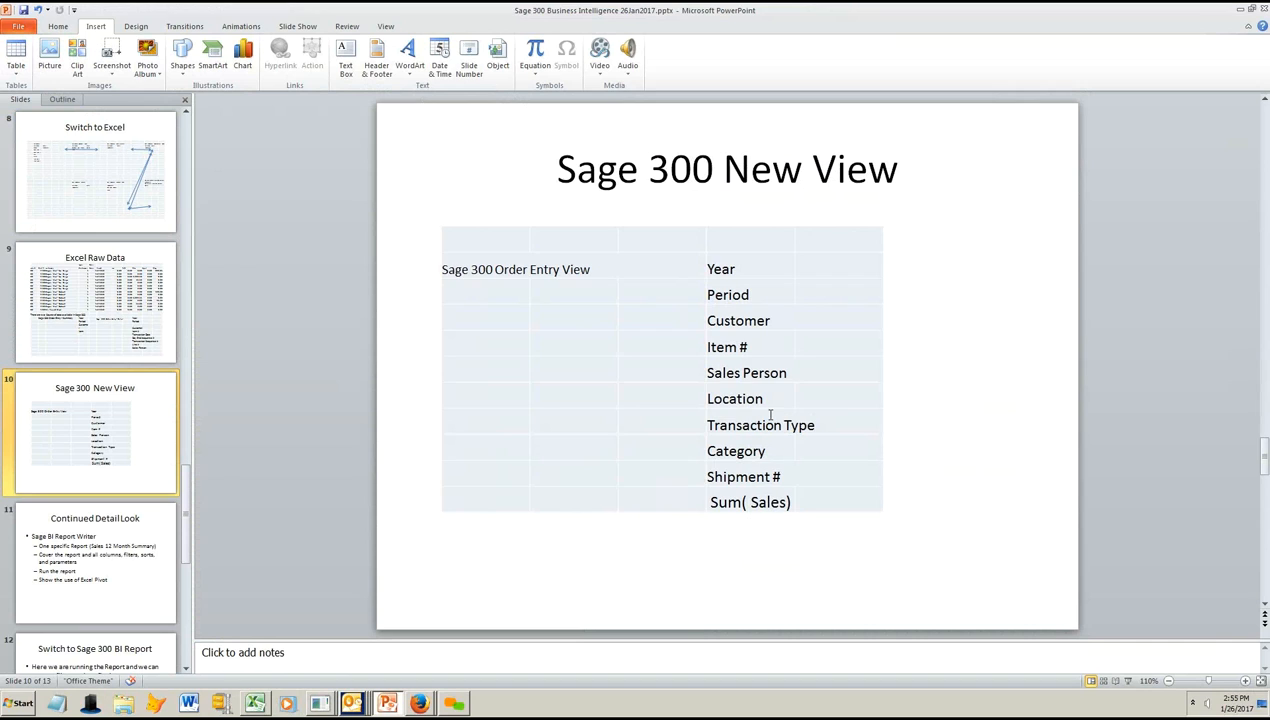
scroll(770, 414, "down", 1)
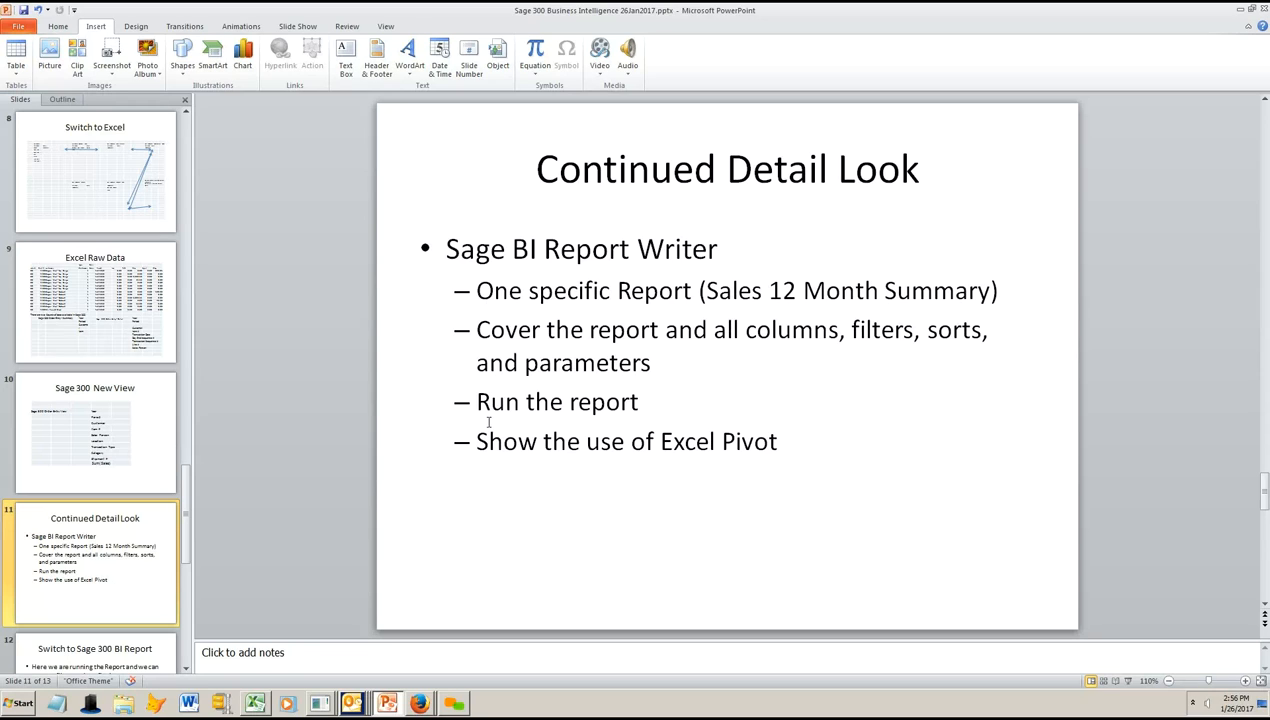
left_click(651, 442)
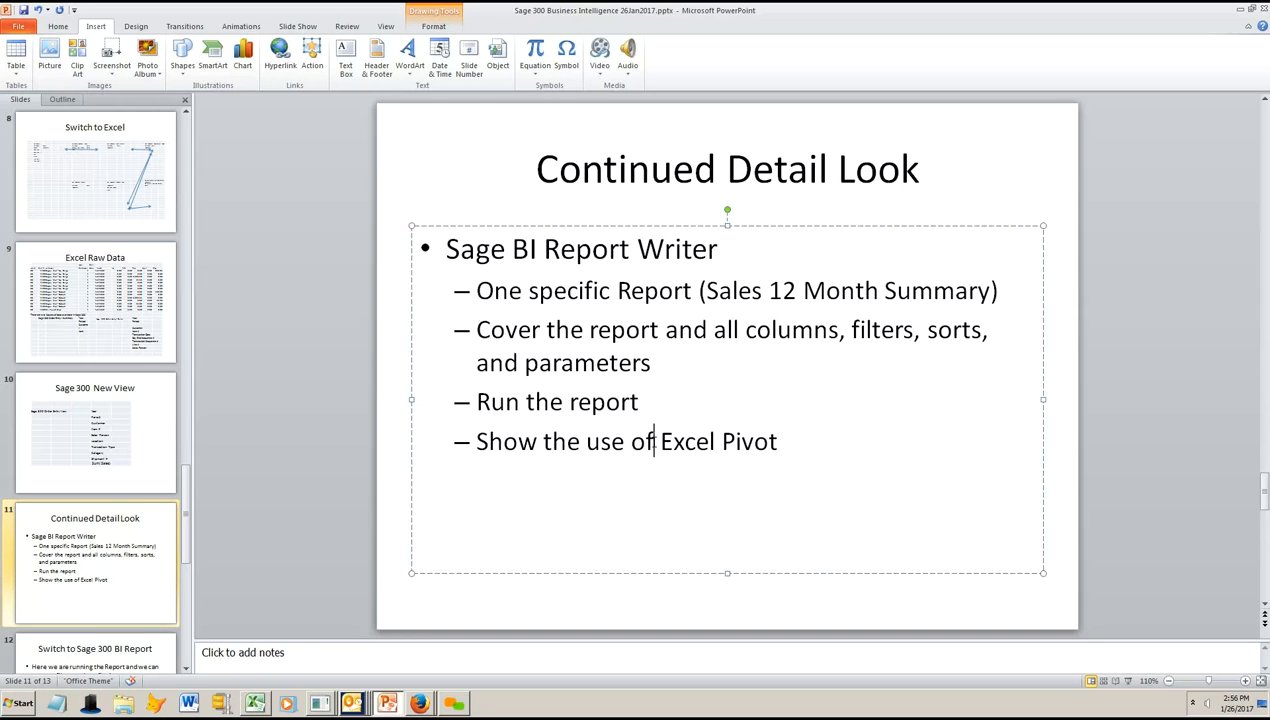
scroll(652, 443, "down", 1)
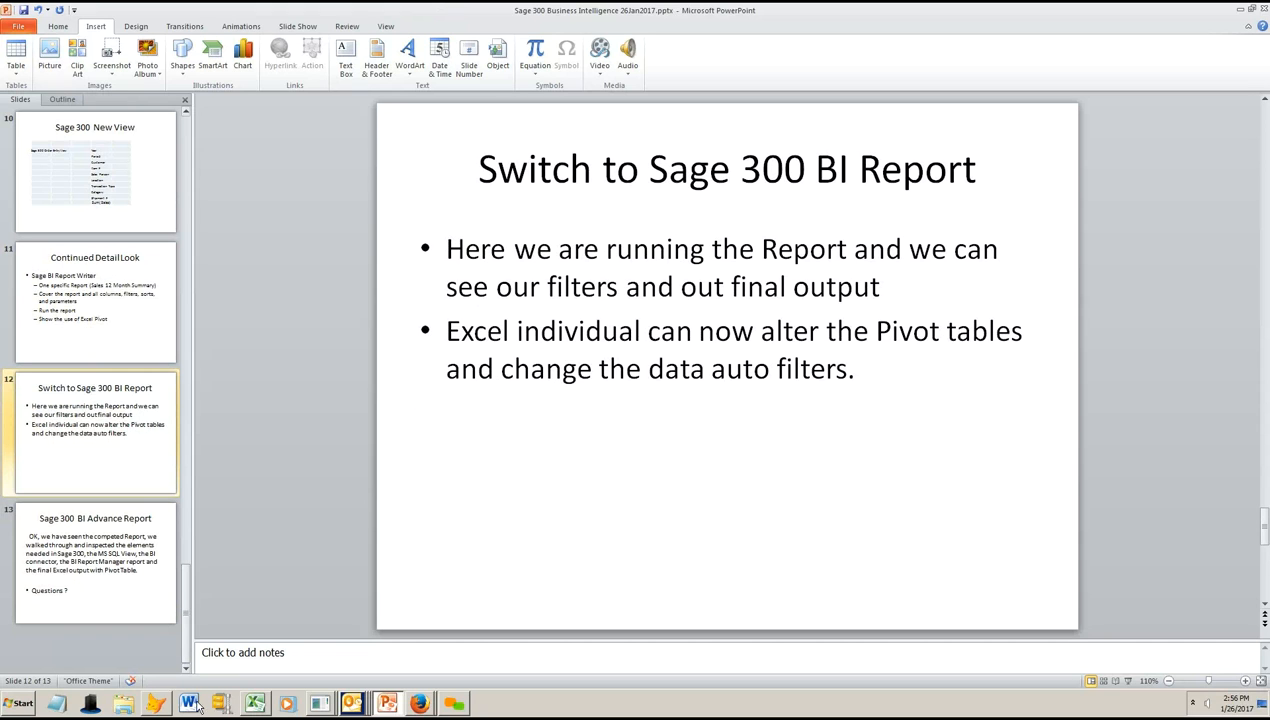
Return to the remote Excel report and regroup the Sls# Customer pivot table by NAMECUST first and Sales person second.
left_click(253, 704)
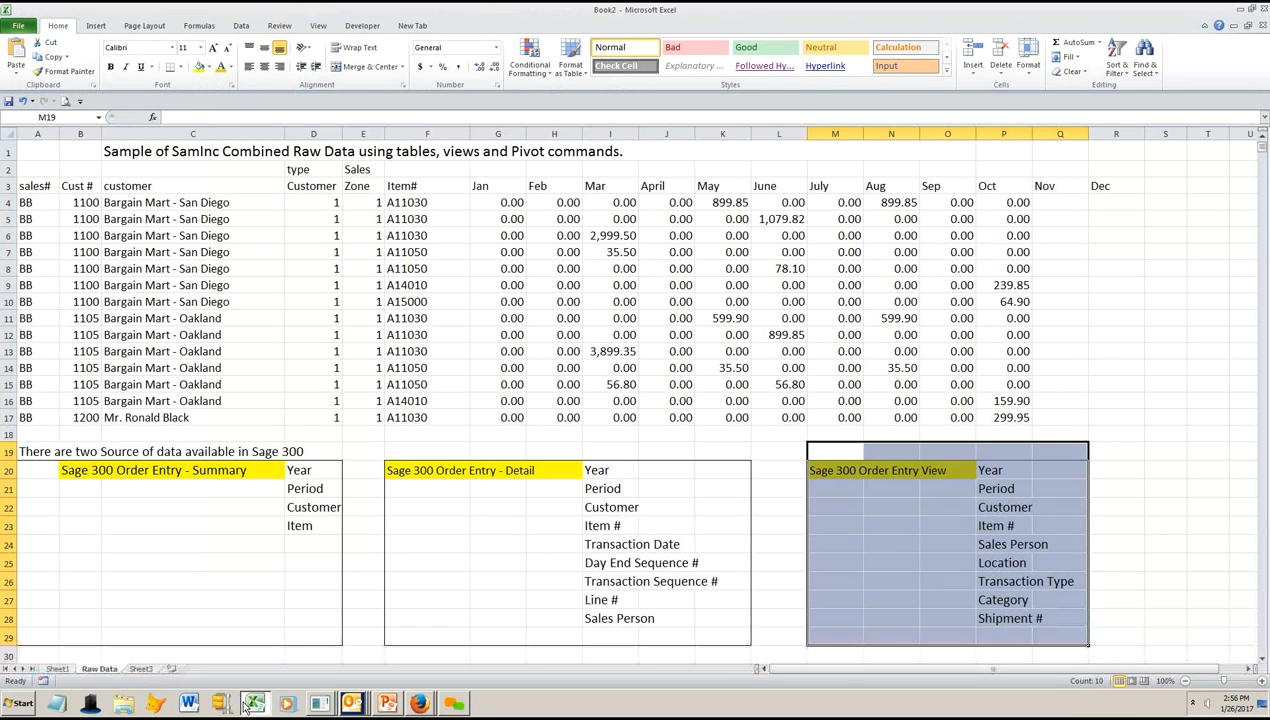
left_click(330, 705)
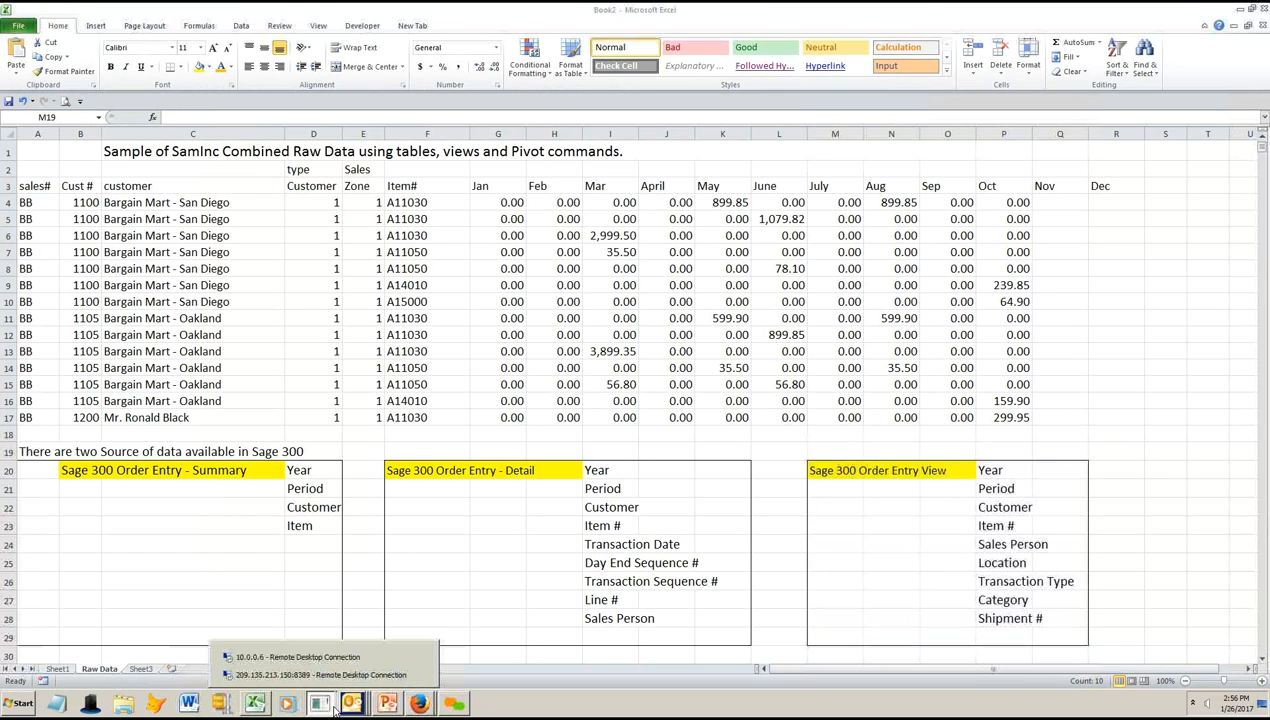
left_click(290, 676)
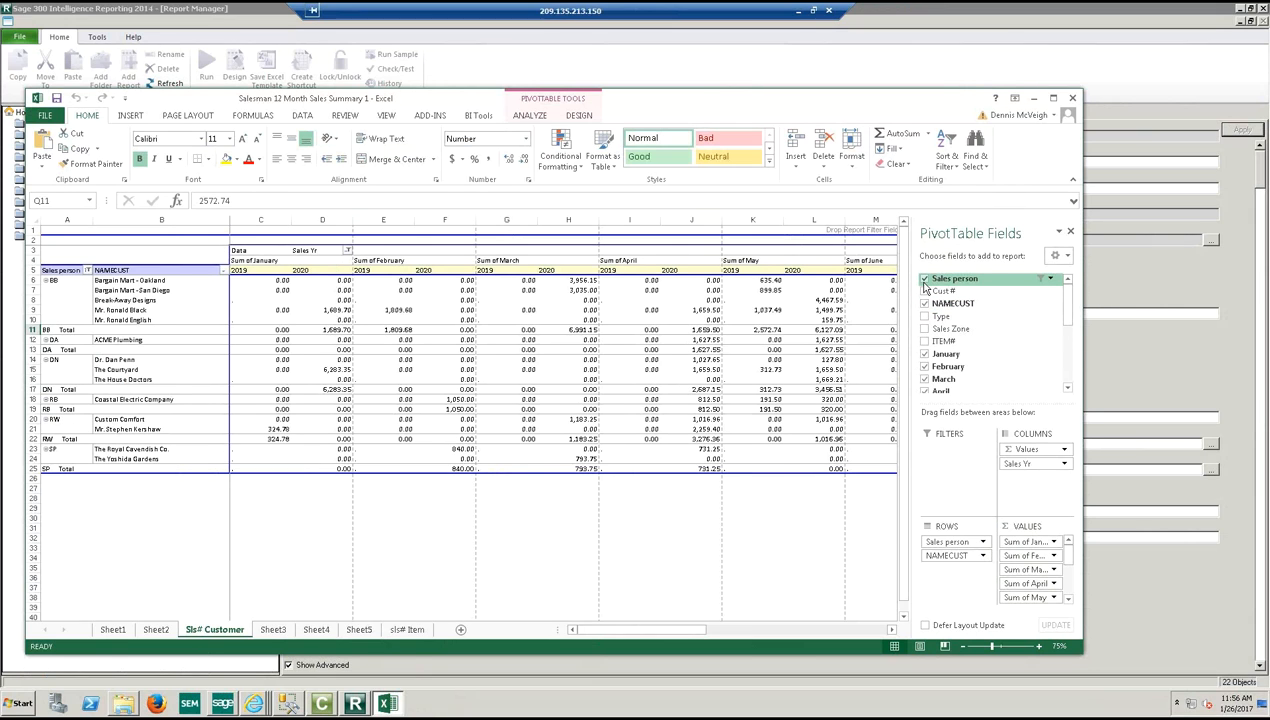
left_click(925, 280)
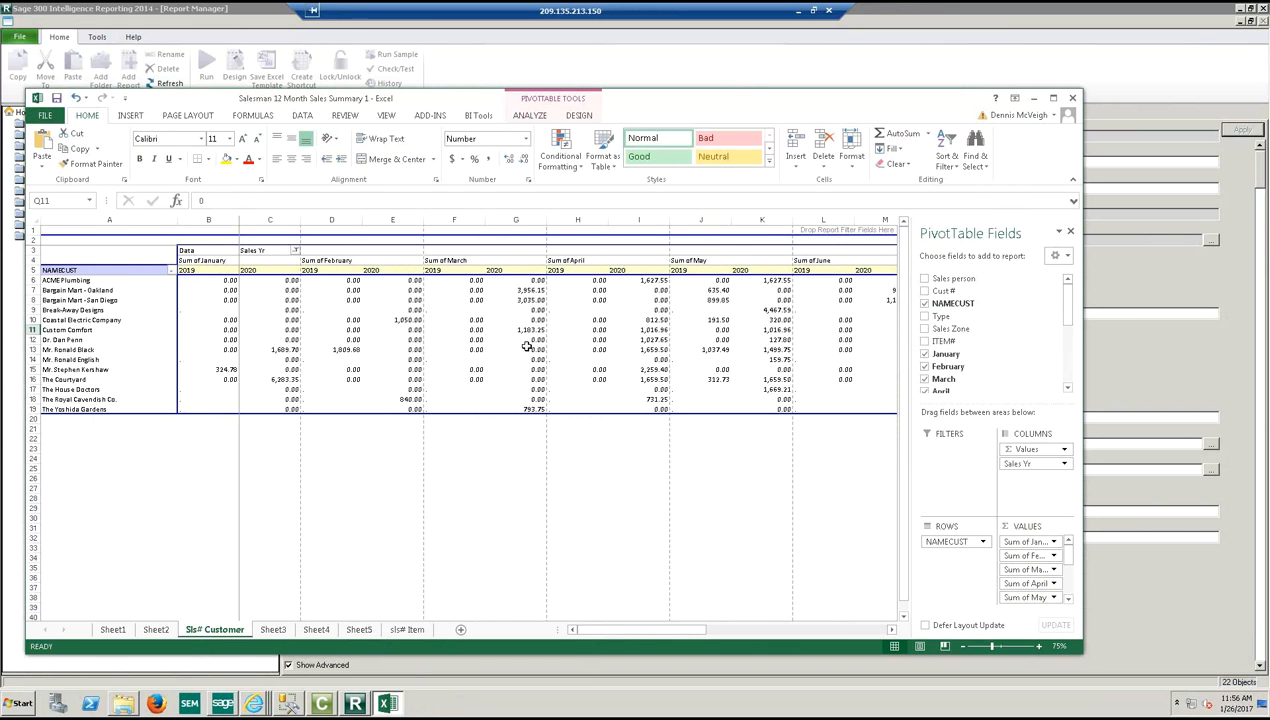
left_click(925, 280)
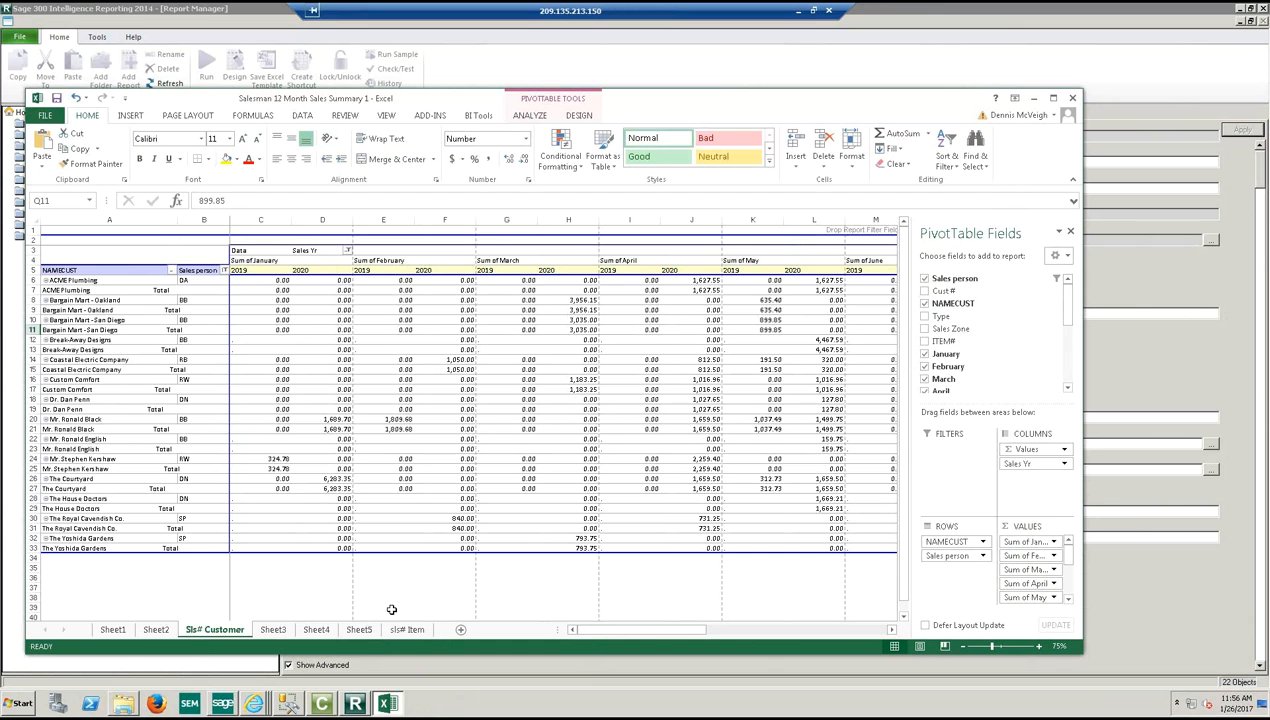
Leave the remote session and switch back to the PowerPoint presentation.
left_click(797, 10)
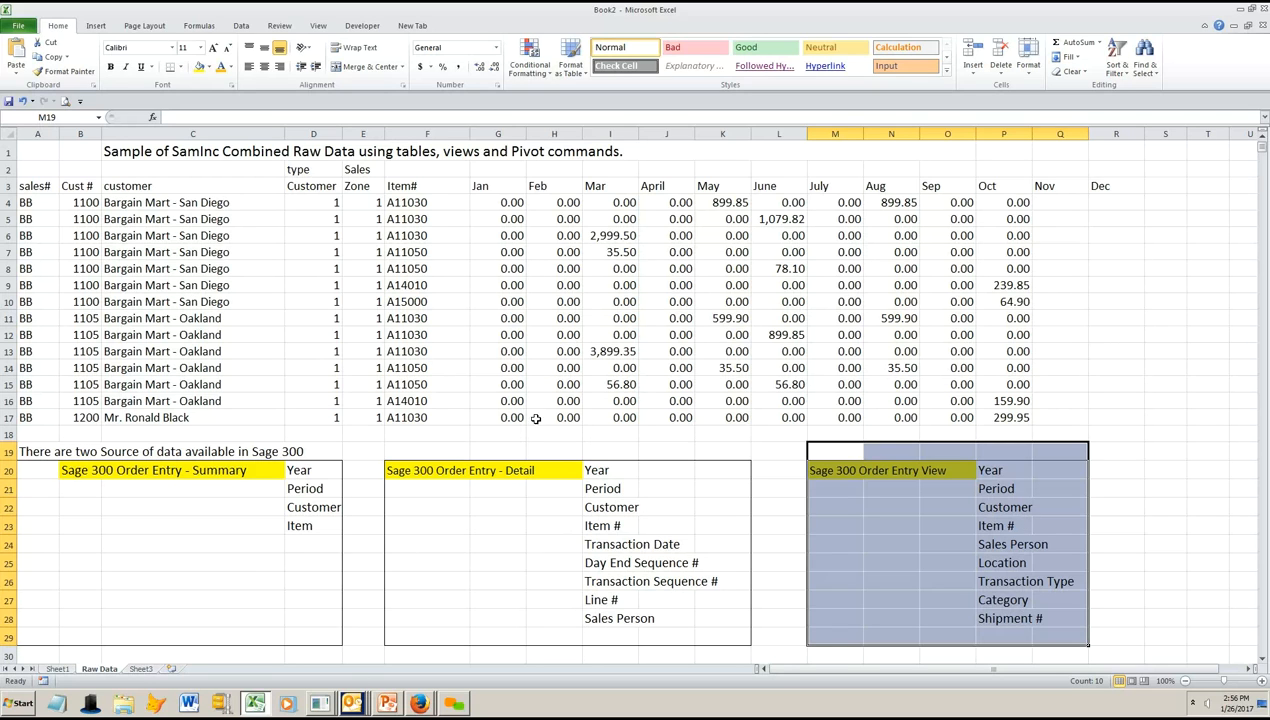
left_click(382, 705)
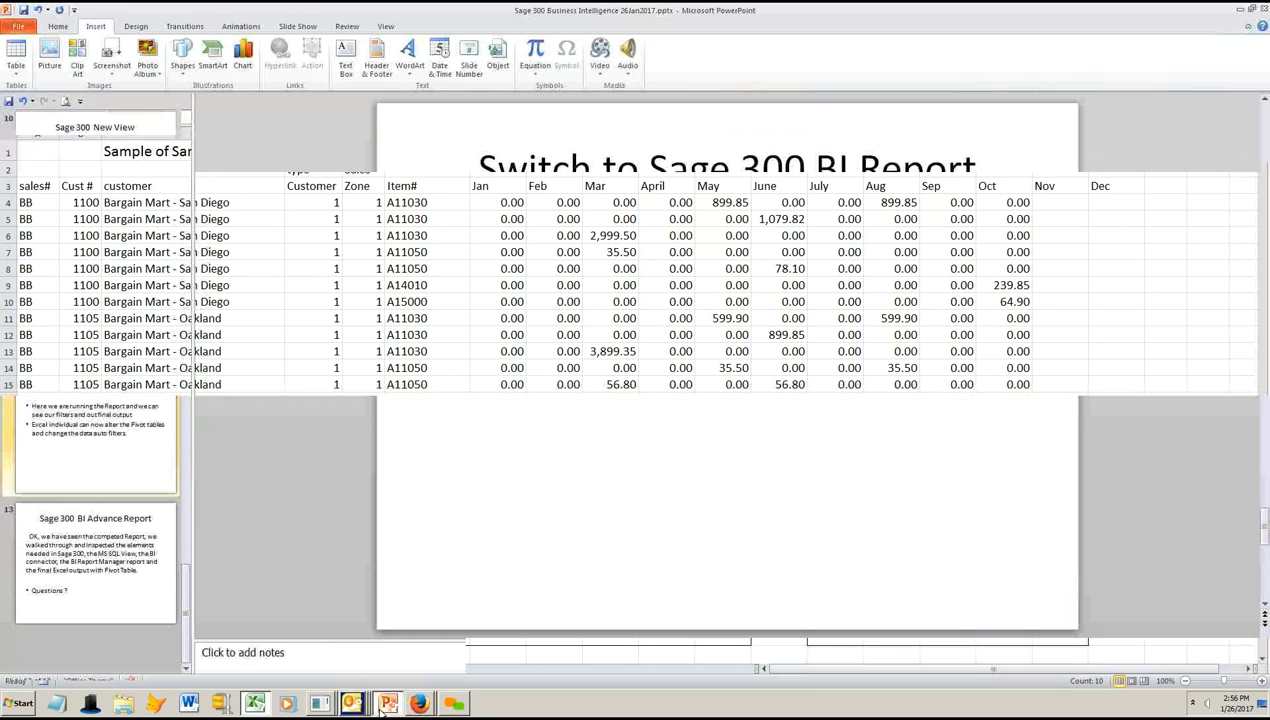